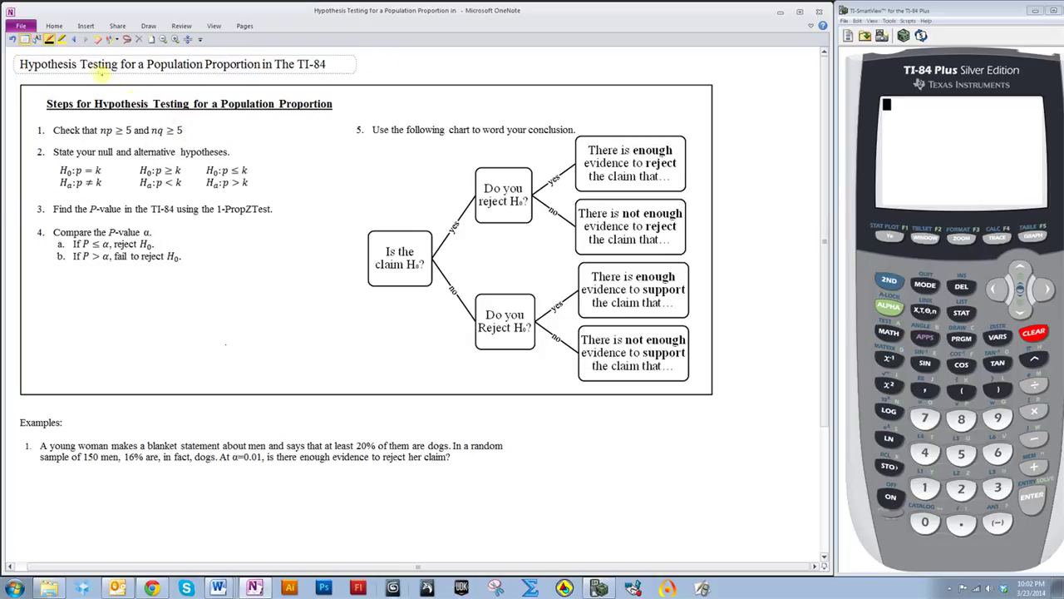
Select a Draw-tab pen and bring the Examples section into view
left_click(49, 40)
scroll(783, 358, "down", 1)
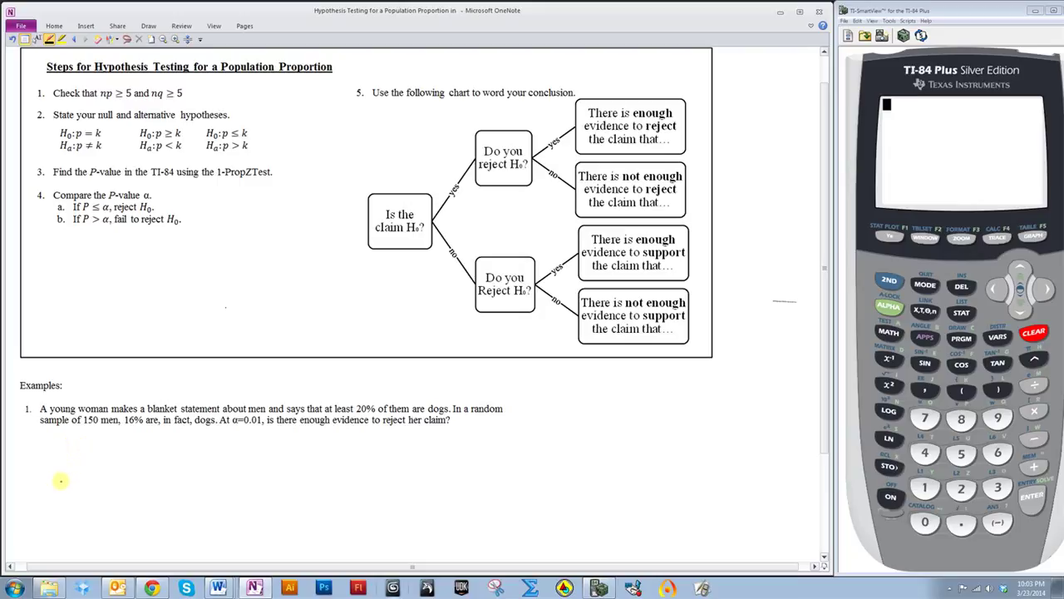
Write n = 150 under Example 1 and compute 150×.2 = 30 on the TI-84
mouse_move(47, 510)
left_mouse_down()
mouse_move(120, 516)
mouse_move(117, 507)
left_mouse_up()
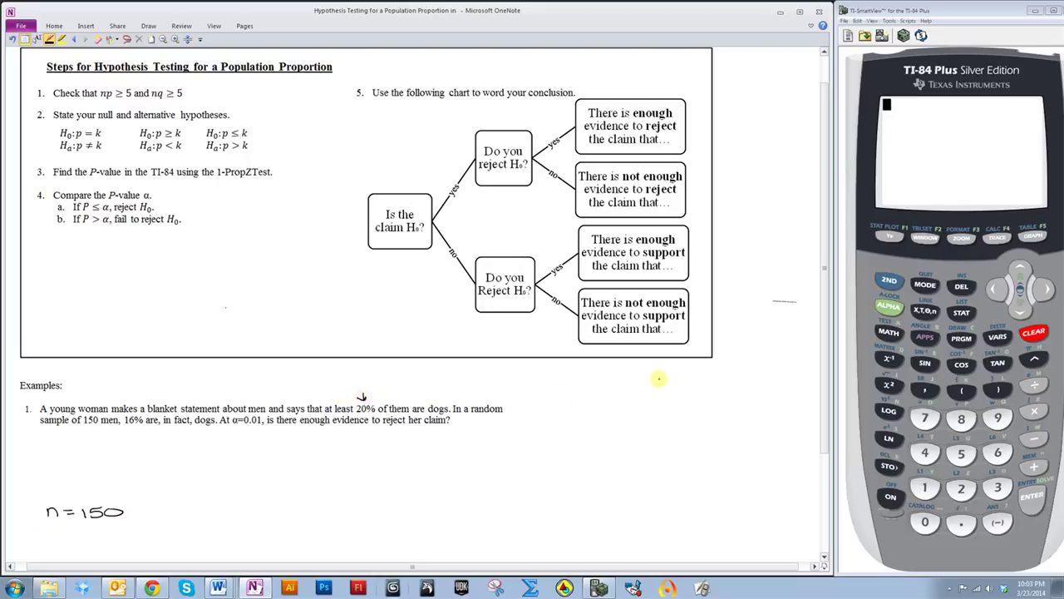
scroll(828, 359, "down", 1)
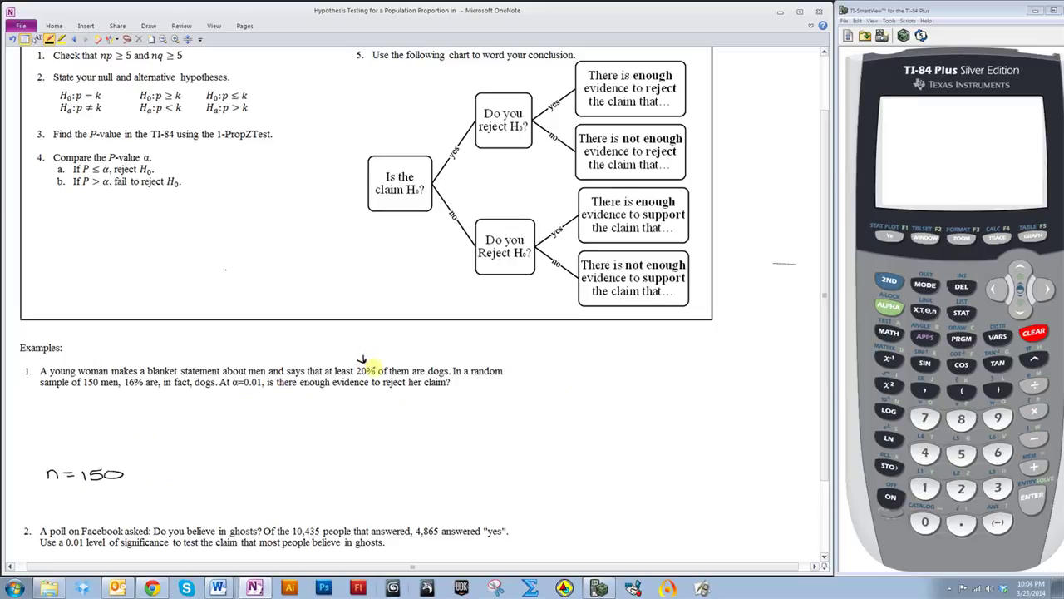
left_click(924, 488)
type("5")
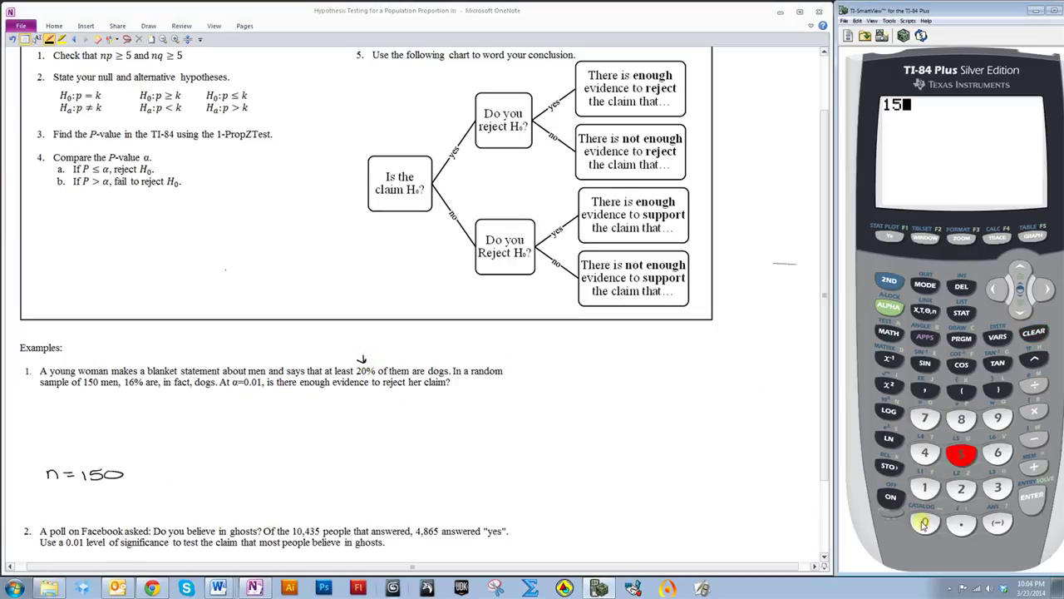
left_click(925, 521)
key("asterisk")
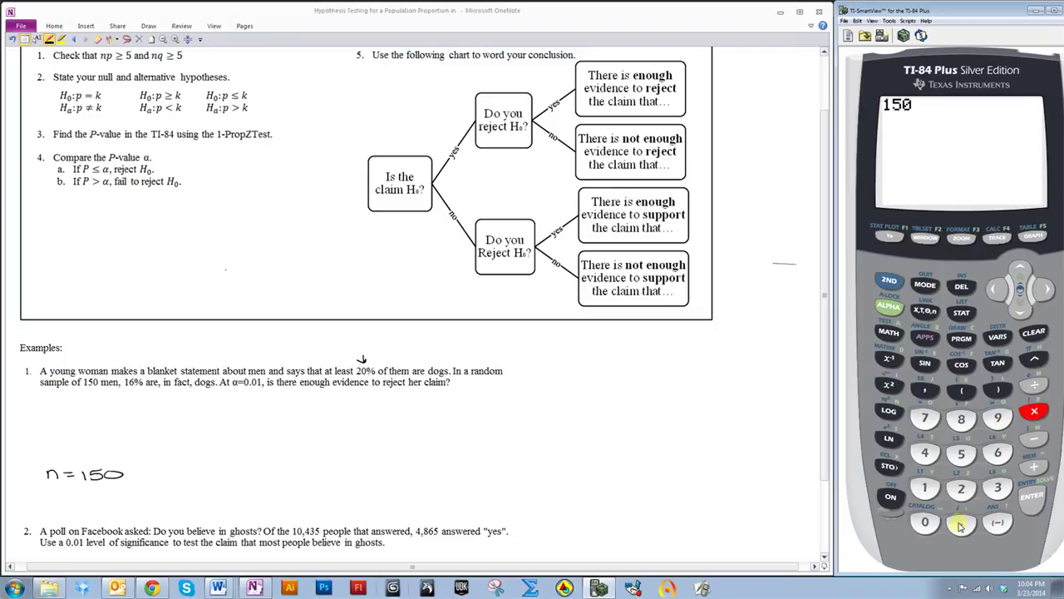
left_click(962, 522)
left_click(961, 488)
left_click(1031, 496)
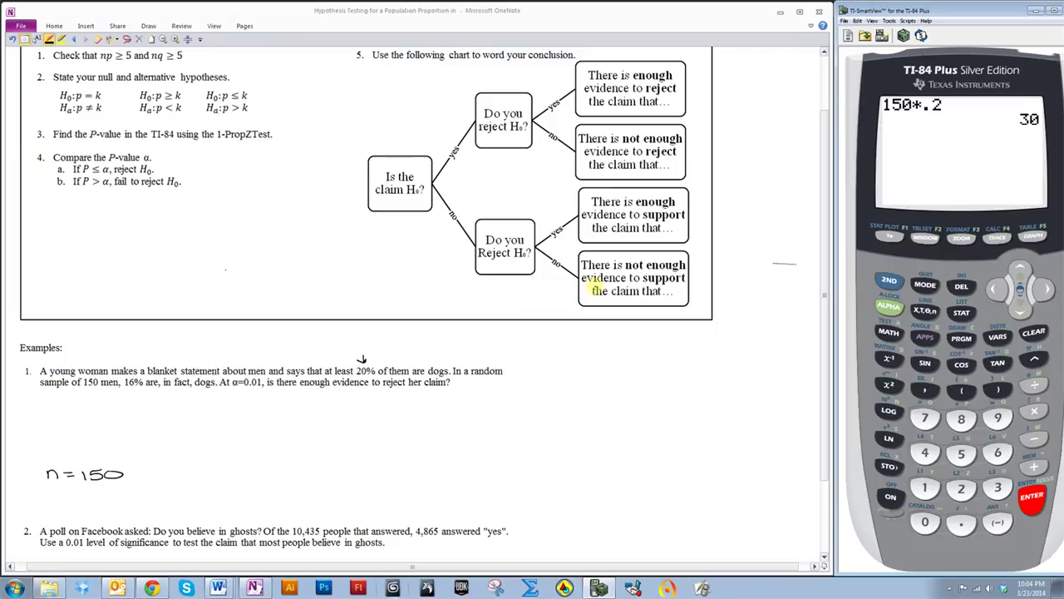
Compute 150×.8 = 120 on the TI-84
left_click(926, 488)
left_click(961, 453)
left_click(925, 522)
left_click(1034, 412)
left_click(961, 522)
left_click(961, 418)
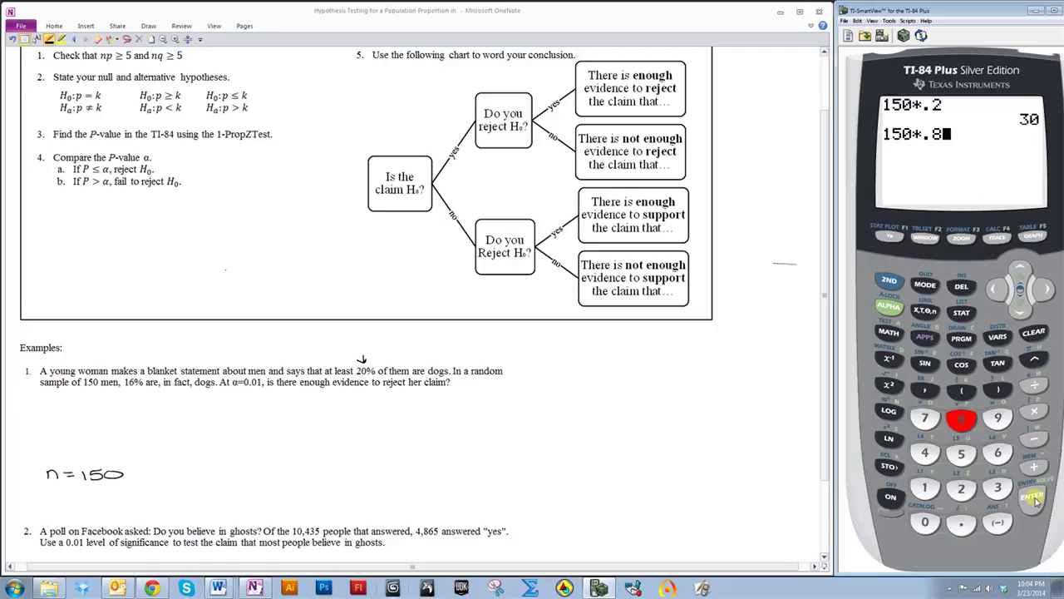
left_click(1032, 497)
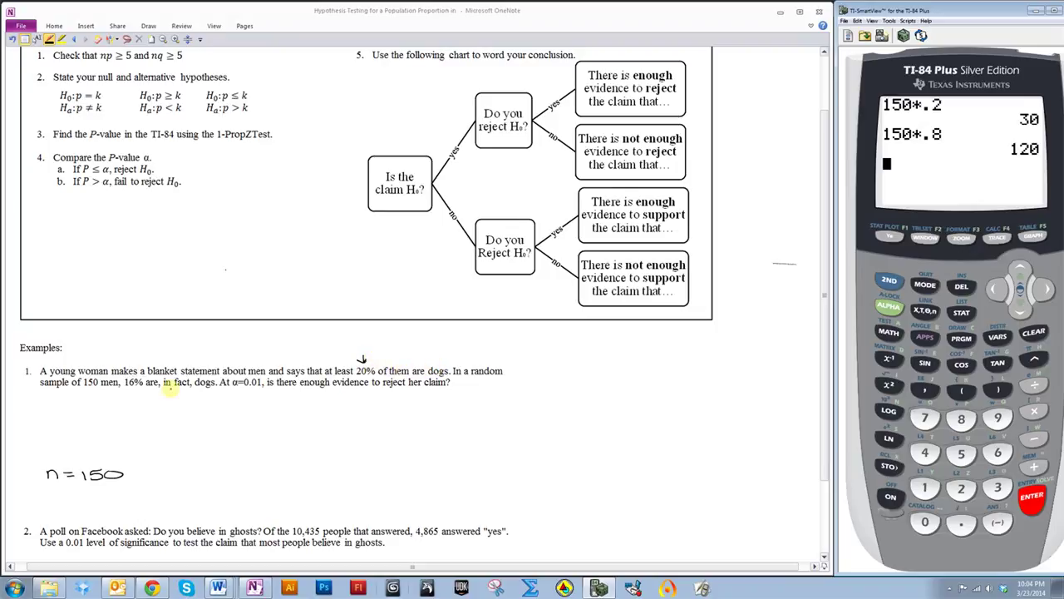
Handwrite the hypotheses H₀: p ≥ .2 and Hₐ: p < .2 below Example 1
left_click_drag(60, 420, 64, 417)
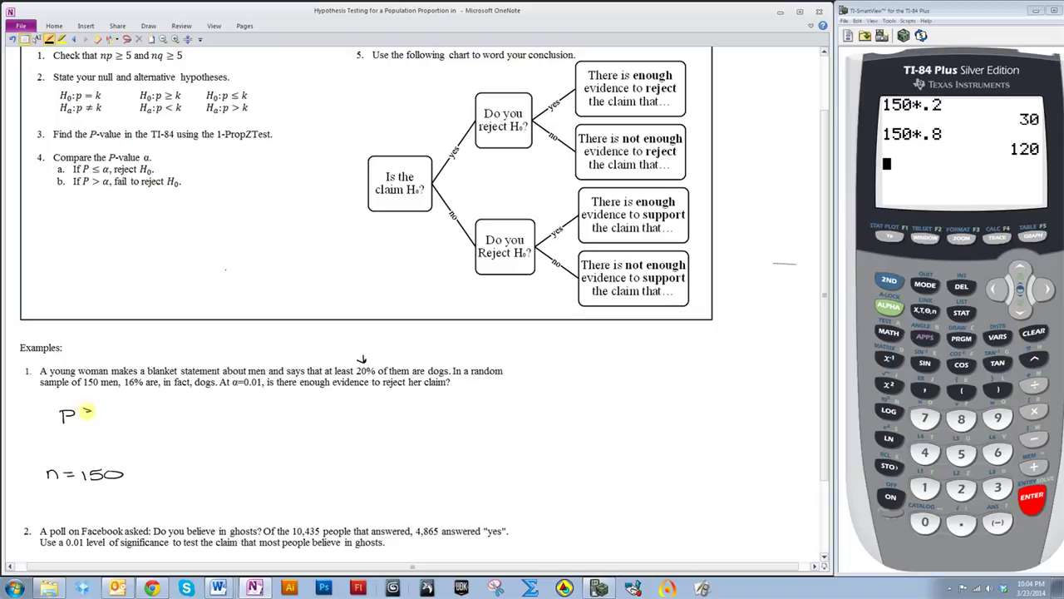
left_click_drag(114, 409, 131, 417)
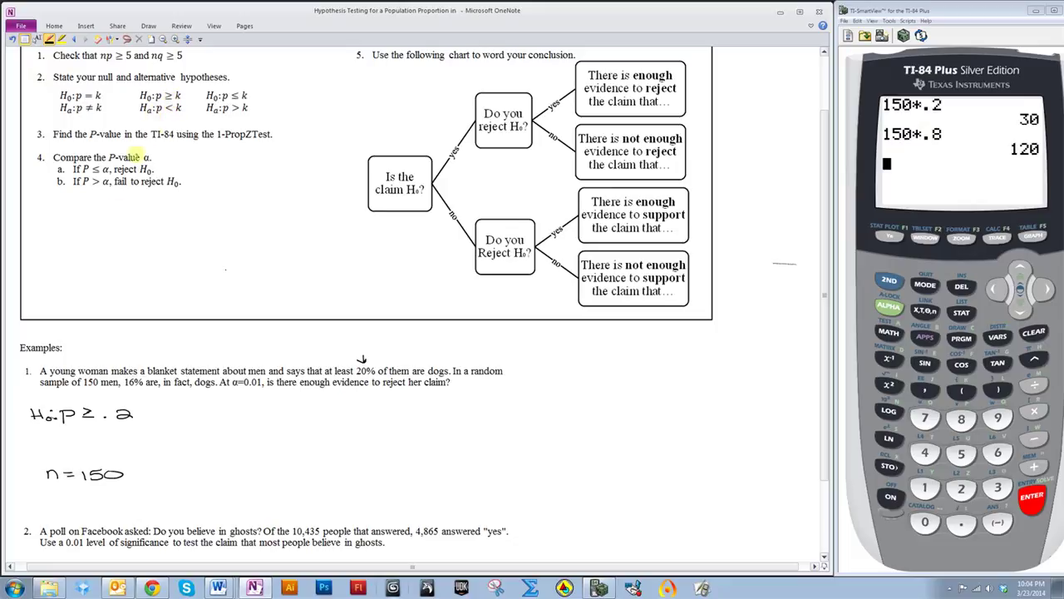
mouse_move(29, 433)
left_mouse_down()
mouse_move(37, 444)
mouse_move(136, 441)
left_mouse_up()
left_click(56, 435)
left_click_drag(107, 441, 113, 441)
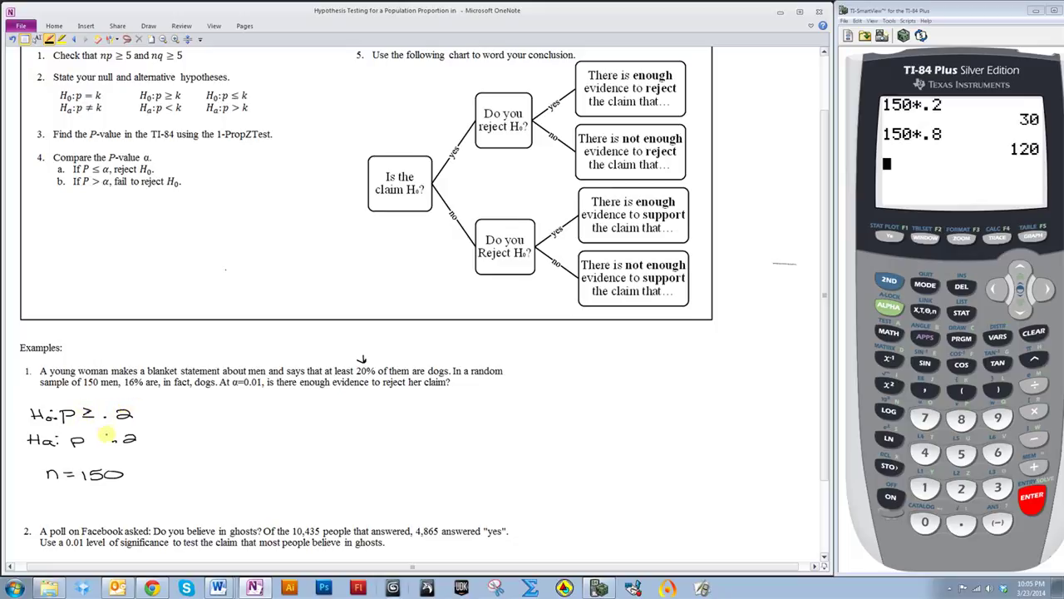
left_click_drag(93, 439, 101, 445)
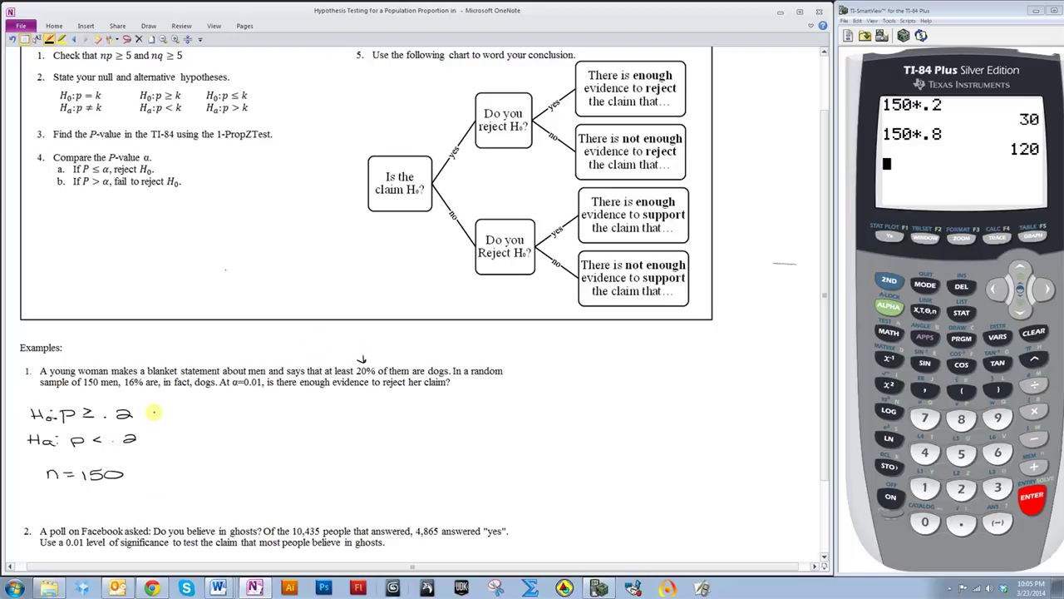
Underline the 16% sample result, erase a stray stroke, and write p̂ = .16
left_click_drag(358, 372, 486, 369)
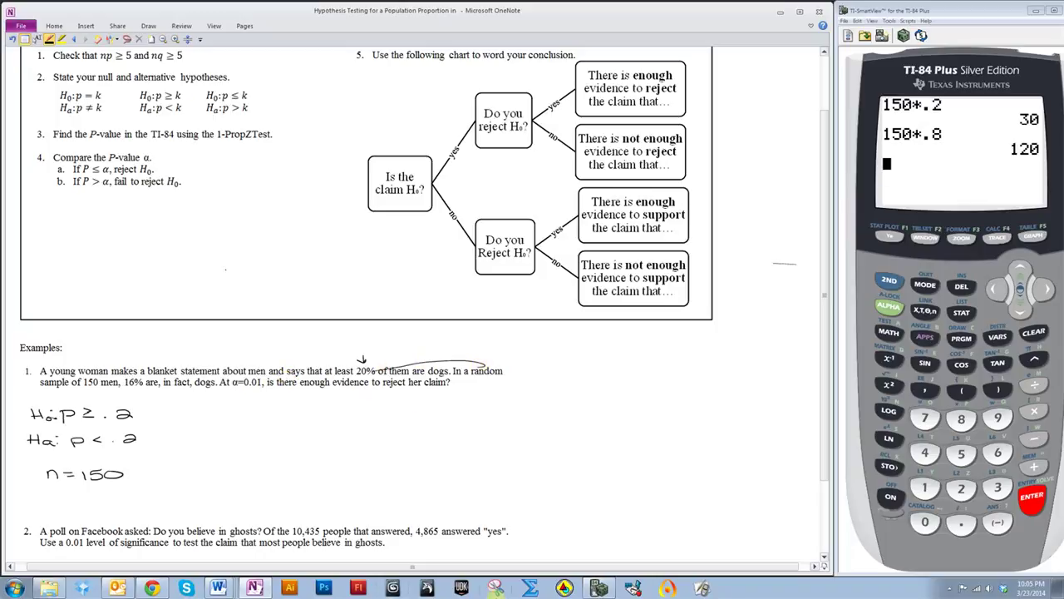
left_click(443, 366)
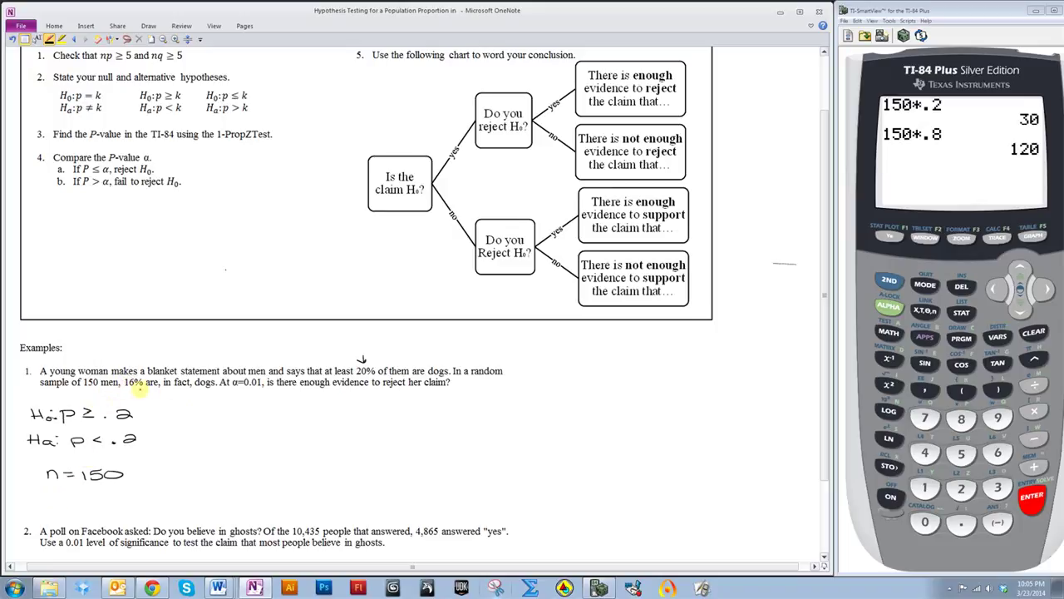
left_click_drag(123, 387, 151, 387)
left_click_drag(51, 503, 78, 505)
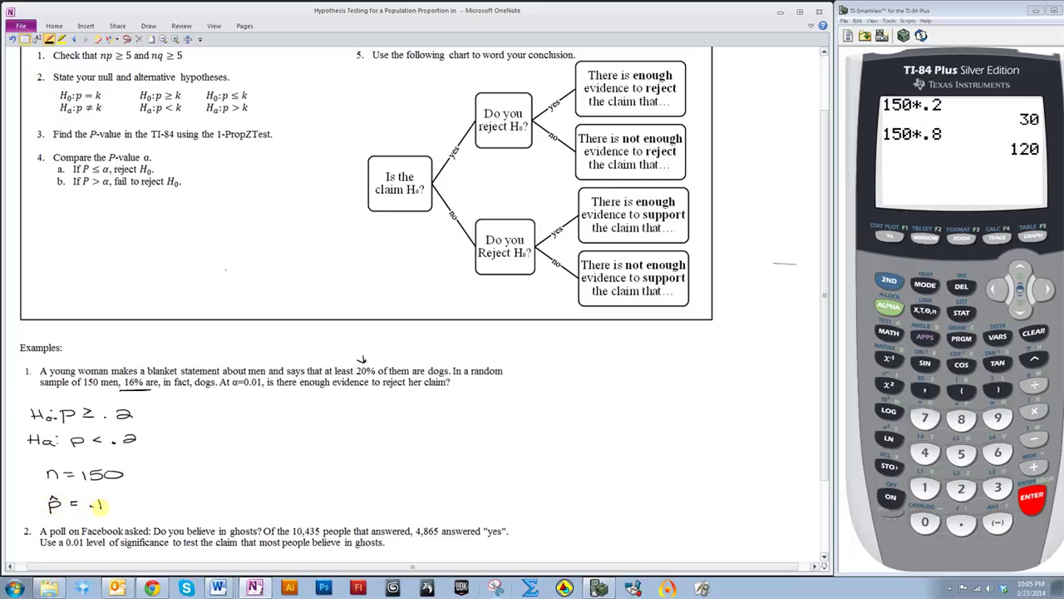
Choose 1-PropZTest from STAT > TESTS and enter p₀ = .2
left_click(962, 314)
left_click(995, 288)
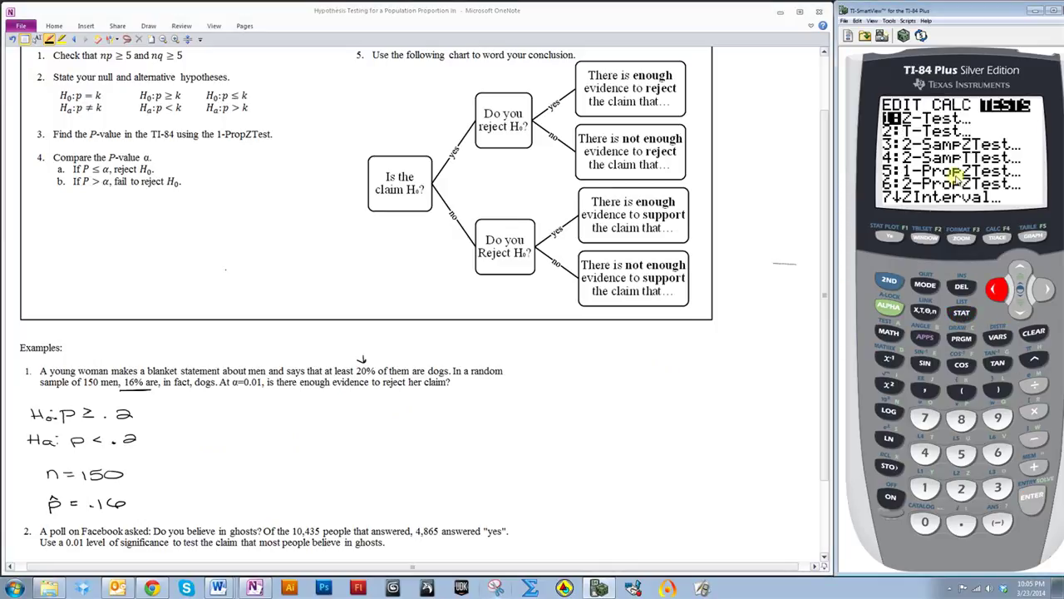
left_click(961, 453)
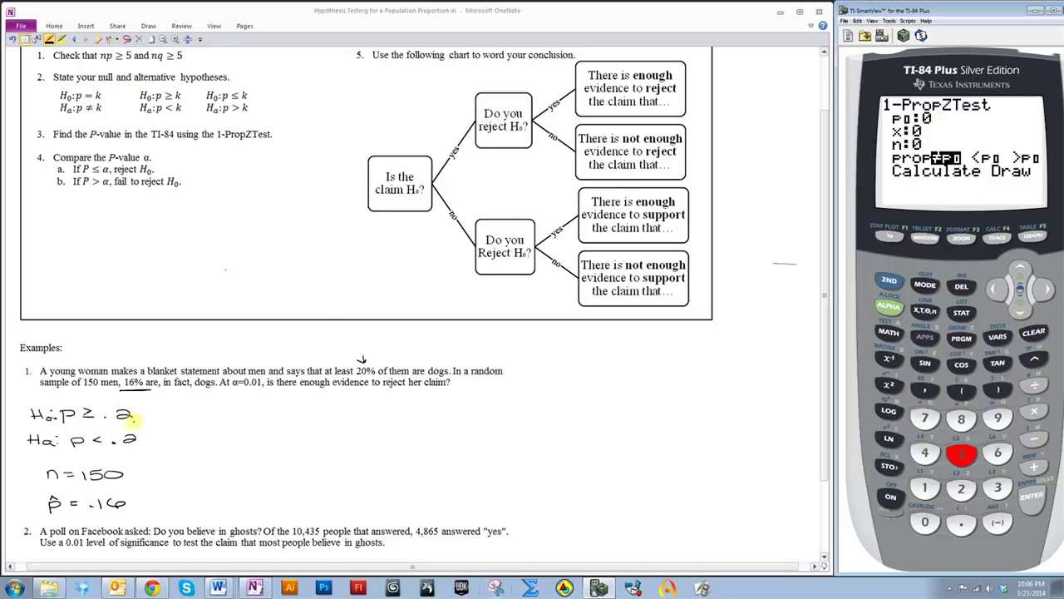
left_click(956, 522)
left_click(958, 490)
left_click(1029, 497)
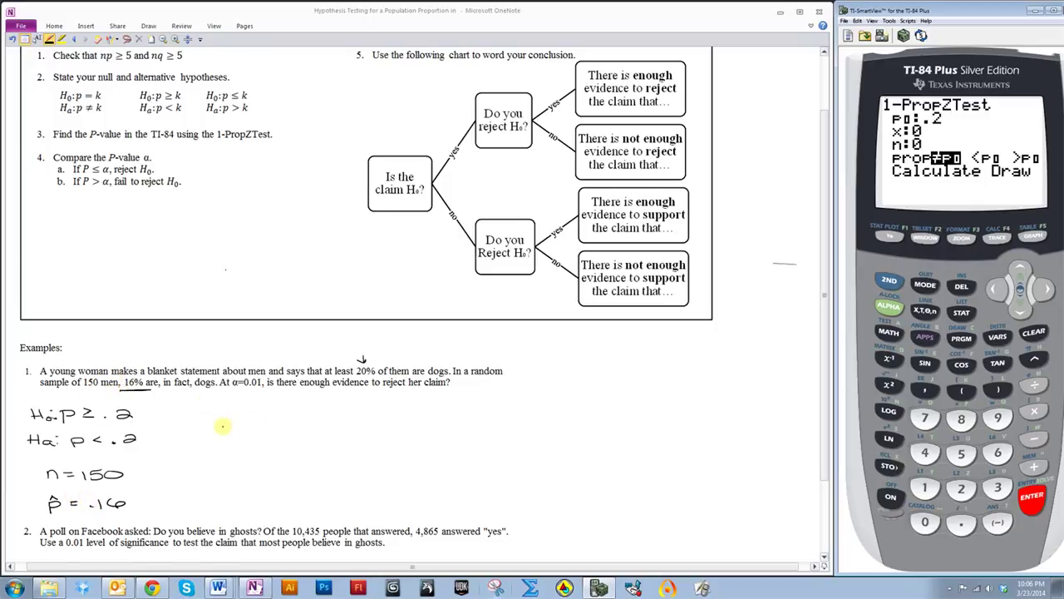
Handwrite x = n·p̂ = 150·(.16) beside the hypotheses
left_click_drag(202, 422, 205, 426)
mouse_move(205, 417)
left_mouse_down()
mouse_move(193, 427)
mouse_move(285, 417)
left_mouse_up()
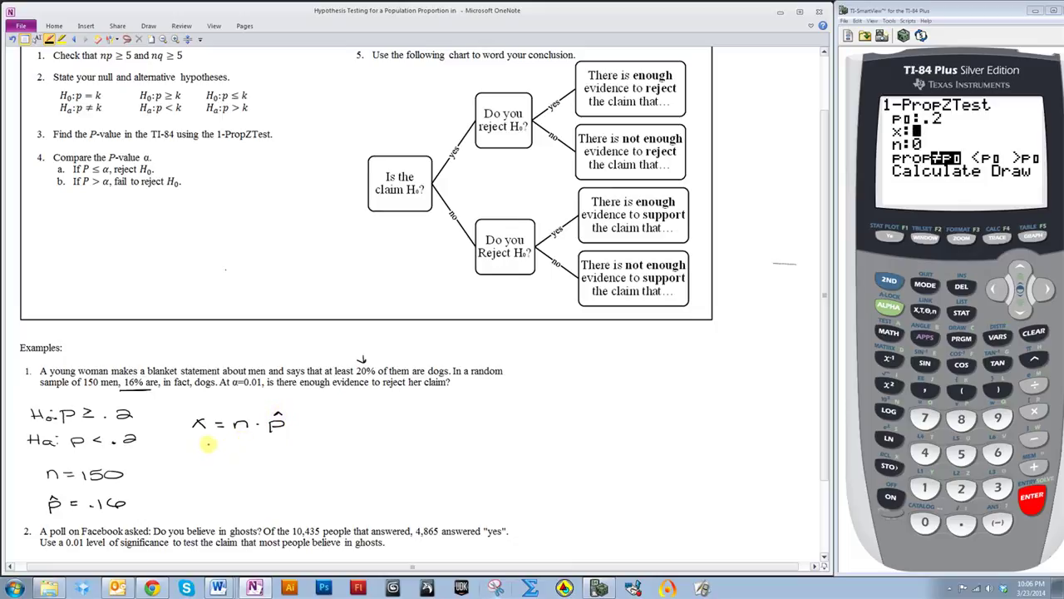
mouse_move(237, 441)
left_mouse_down()
mouse_move(238, 452)
mouse_move(263, 443)
mouse_move(335, 454)
left_mouse_up()
left_click(295, 451)
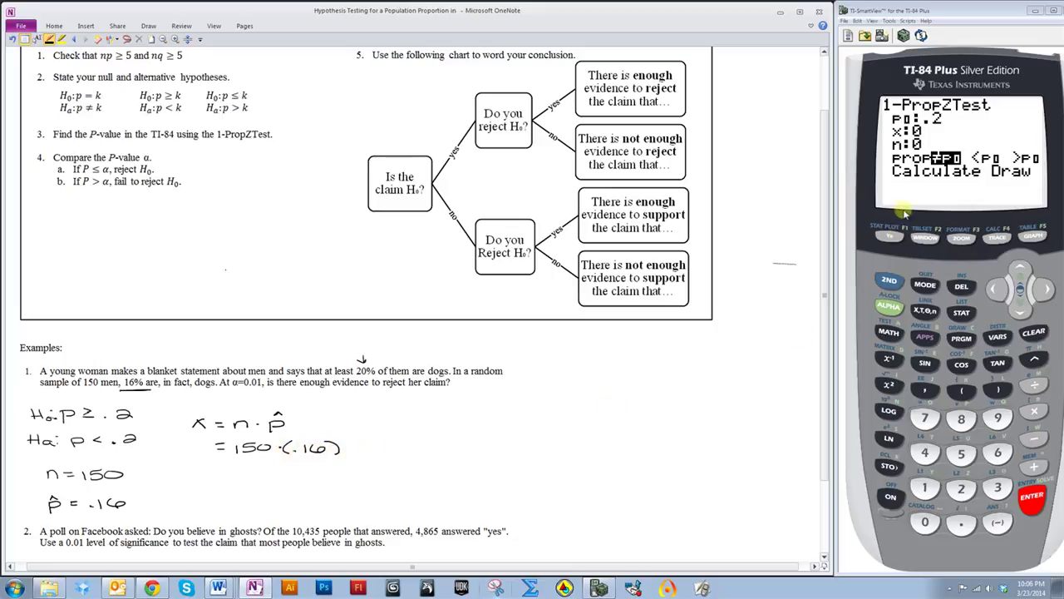
Enter x as 150×.16, evaluating to 24, in the 1-PropZTest screen
left_click(925, 487)
left_click(961, 453)
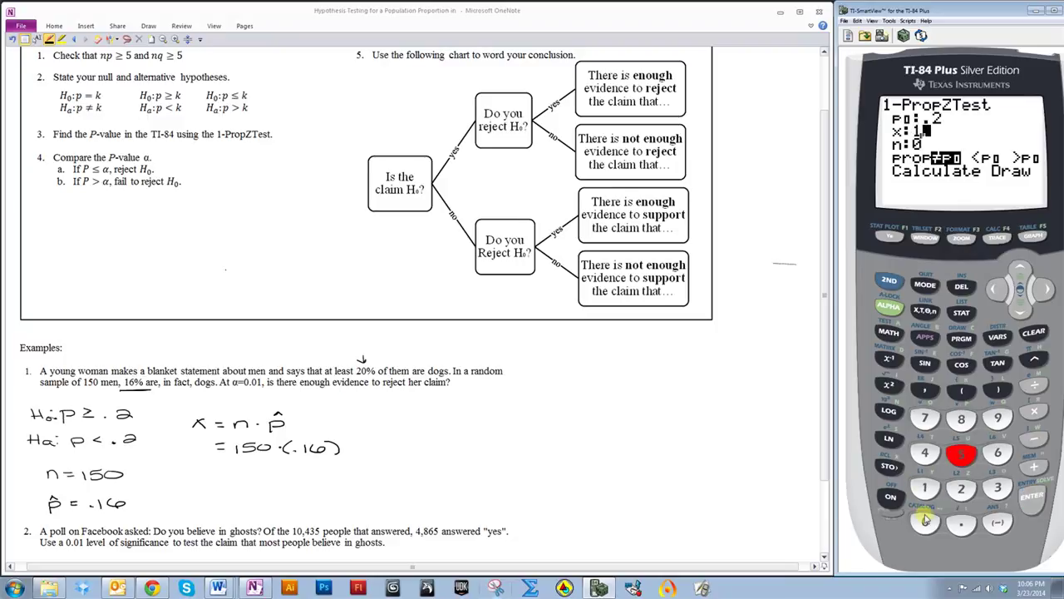
left_click(926, 522)
left_click(1034, 411)
left_click(961, 522)
left_click(925, 487)
left_click(999, 456)
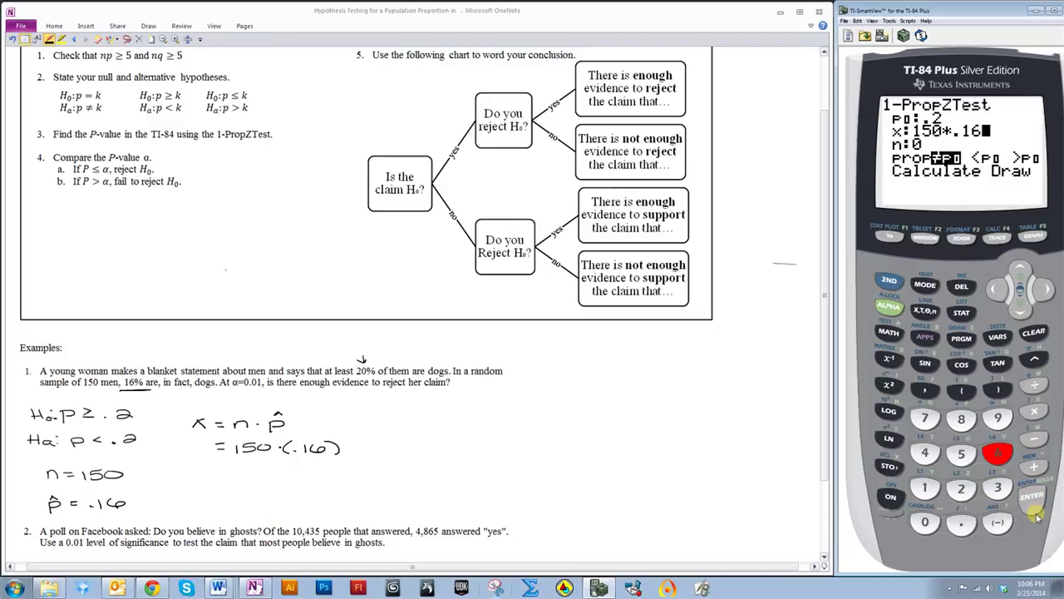
left_click(1031, 496)
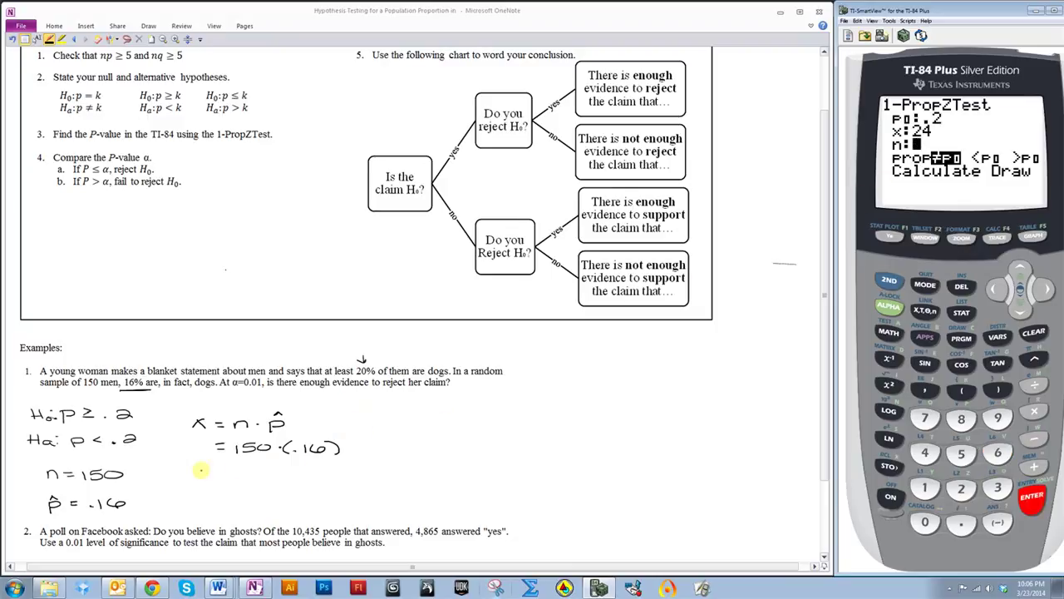
Finish the note as = 24 and set n = 150 in the test
left_click_drag(211, 468, 246, 470)
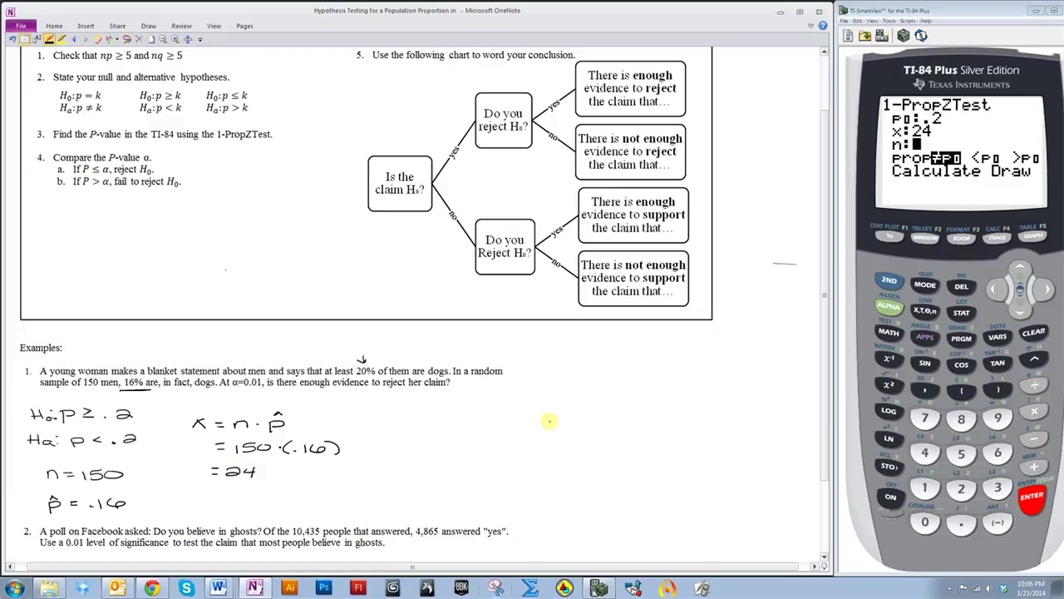
left_click(924, 488)
left_click(961, 453)
left_click(926, 522)
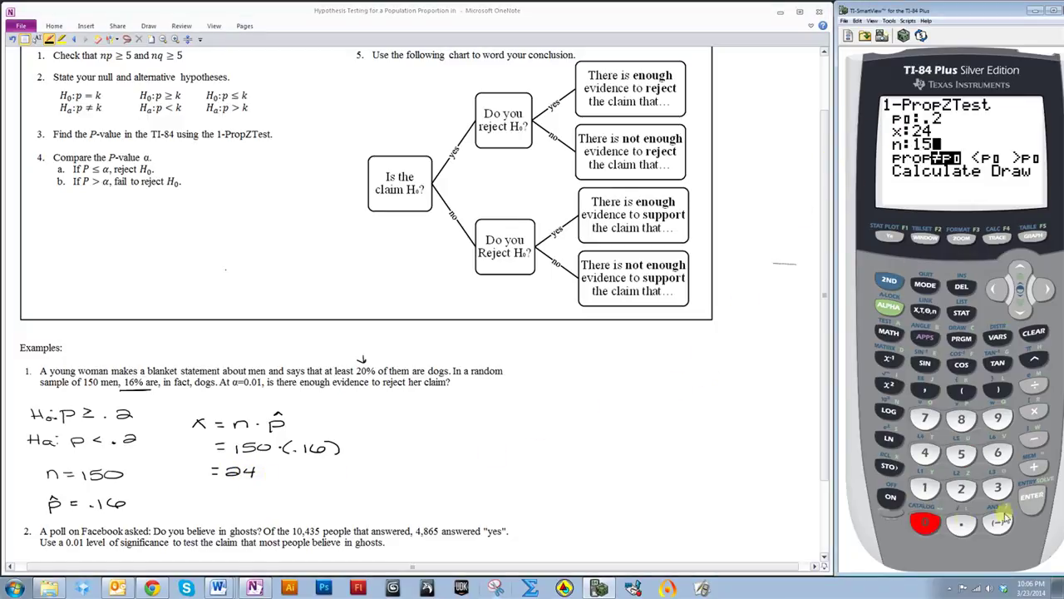
left_click(1031, 497)
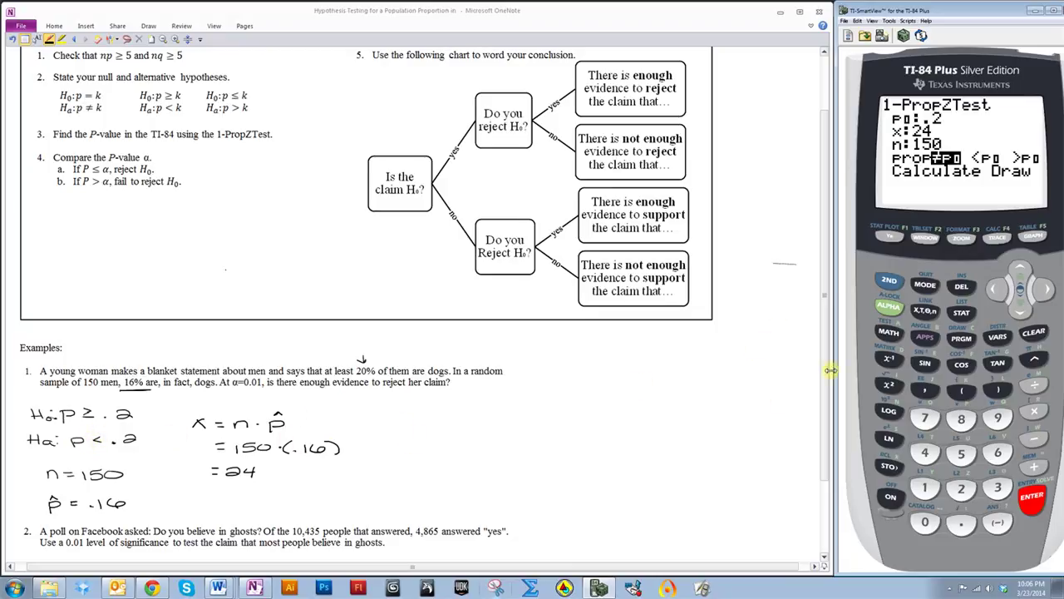
Select the <p₀ alternative and calculate, giving z = -1.2247 and P = .1103
left_click(1045, 291)
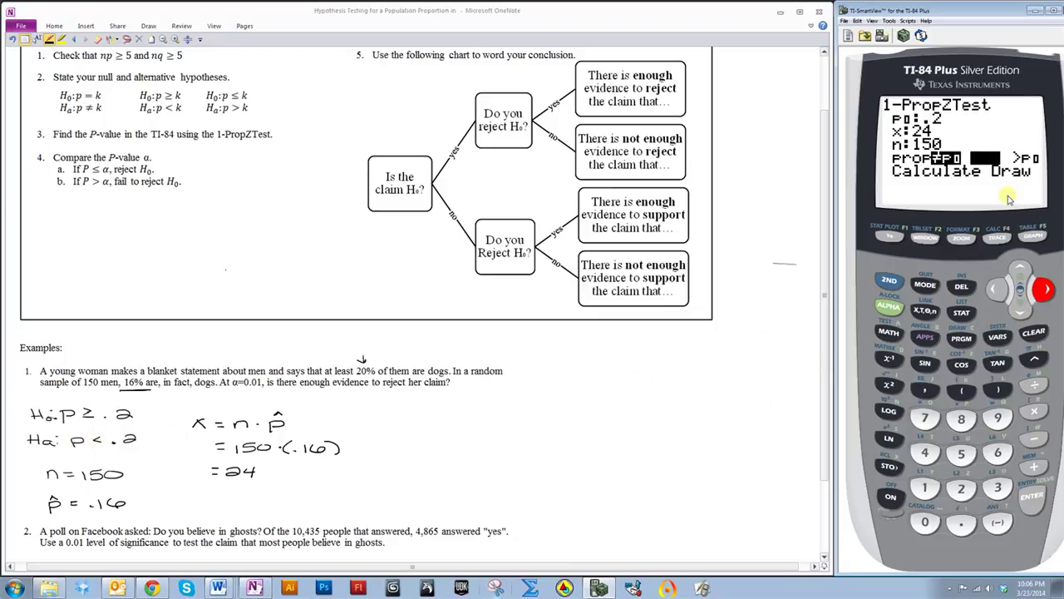
left_click(1031, 497)
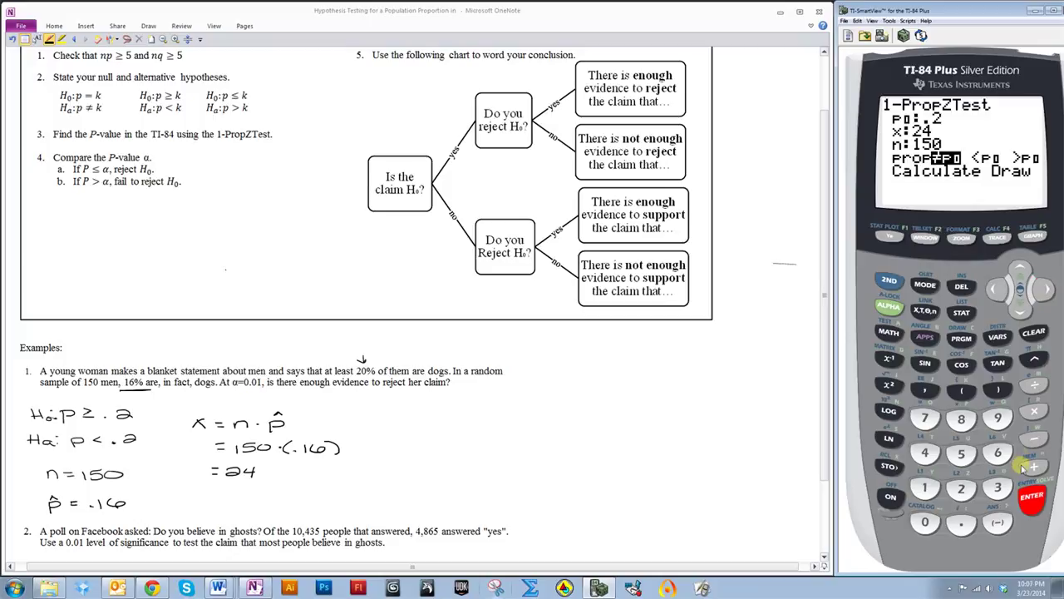
left_click(1019, 311)
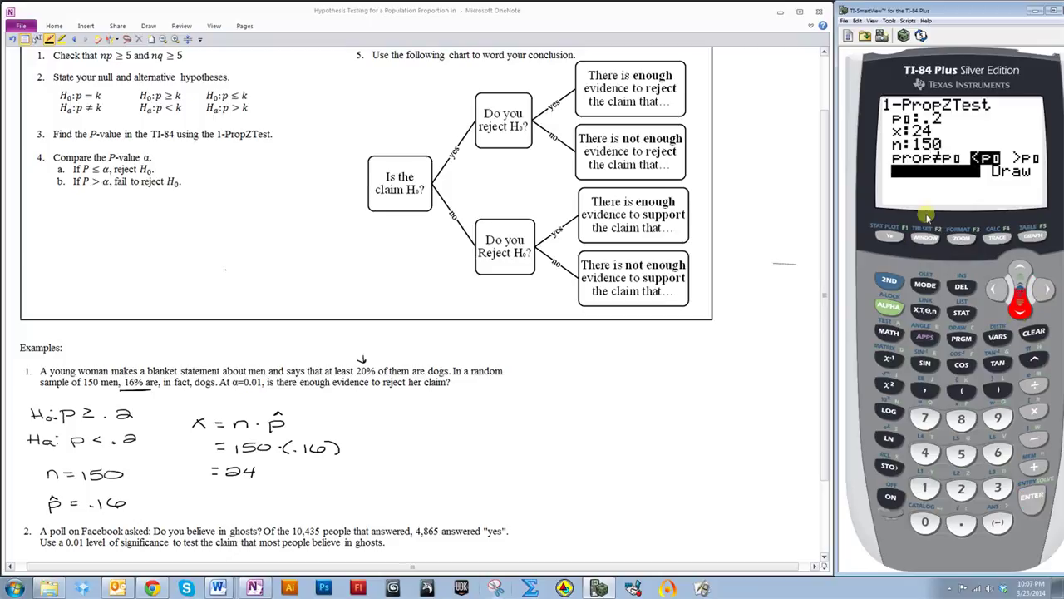
left_click(1017, 502)
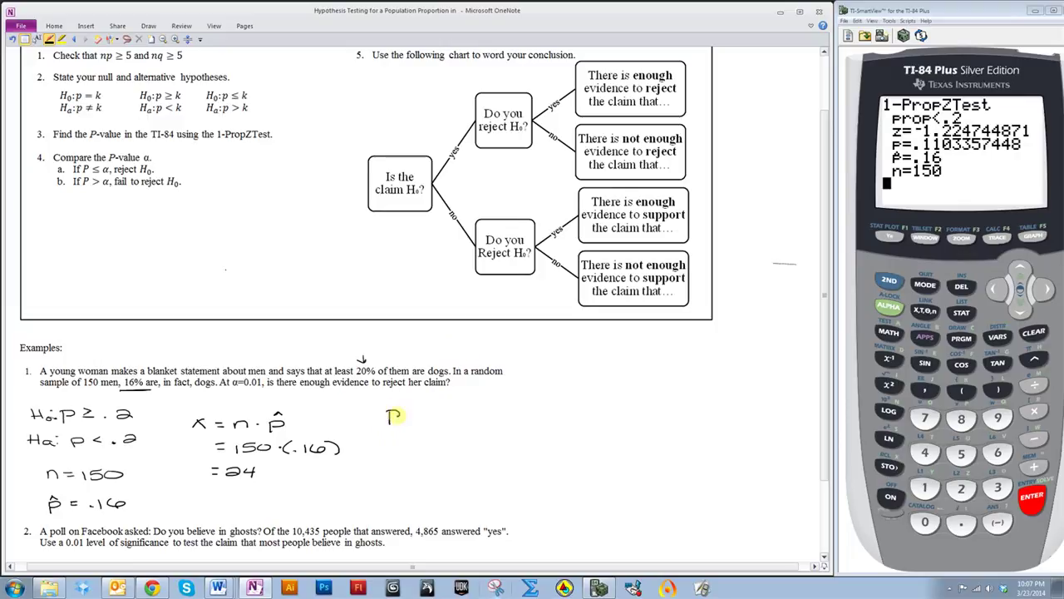
Write P = .110, P > α, and the decision 'fail to reject Ho', labelling H₀ as the claim
left_click_drag(435, 420, 475, 421)
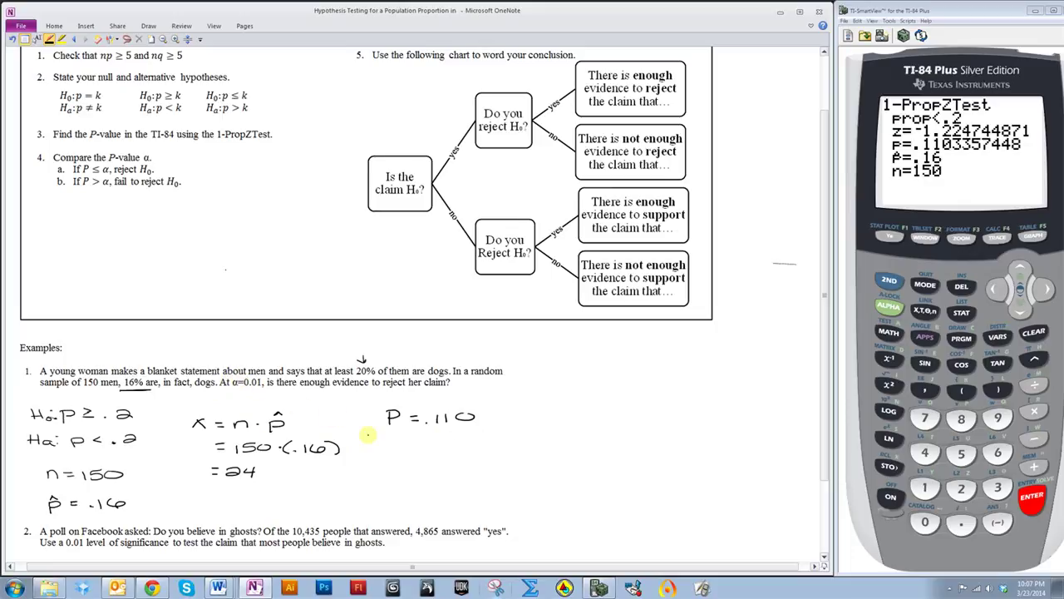
left_click(400, 445)
left_click_drag(385, 452, 410, 450)
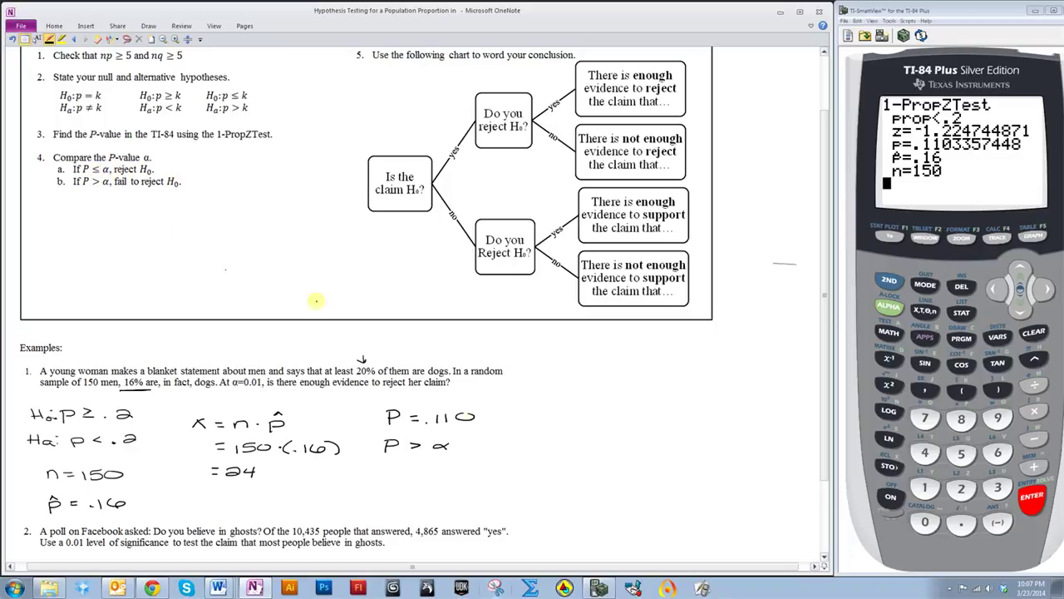
mouse_move(383, 474)
left_mouse_down()
mouse_move(388, 465)
mouse_move(554, 469)
left_mouse_up()
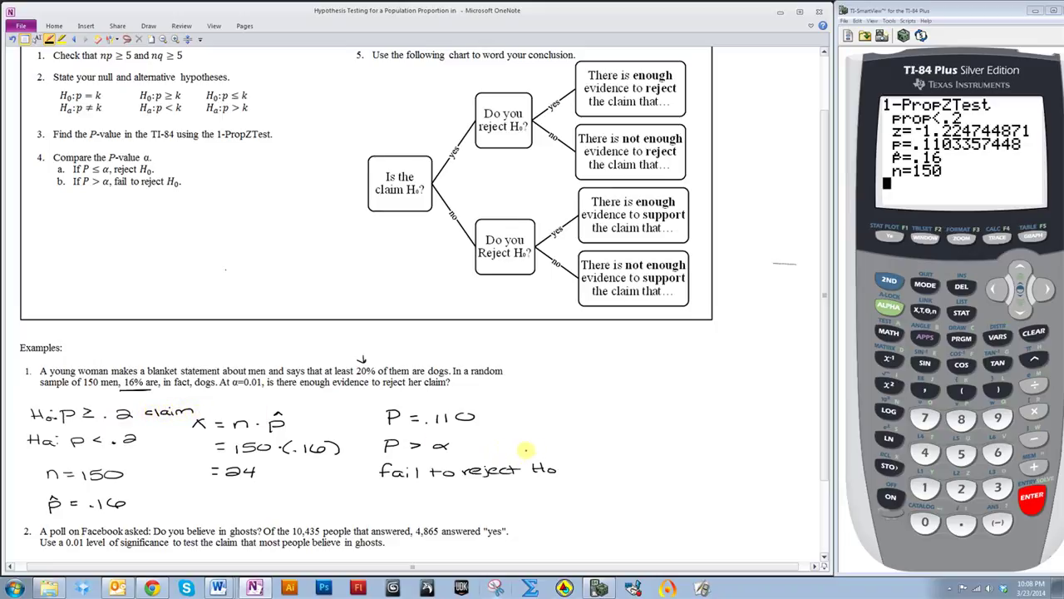
Handwrite 'There is not enough' to the right of Example 1's decision
left_click_drag(419, 568, 428, 568)
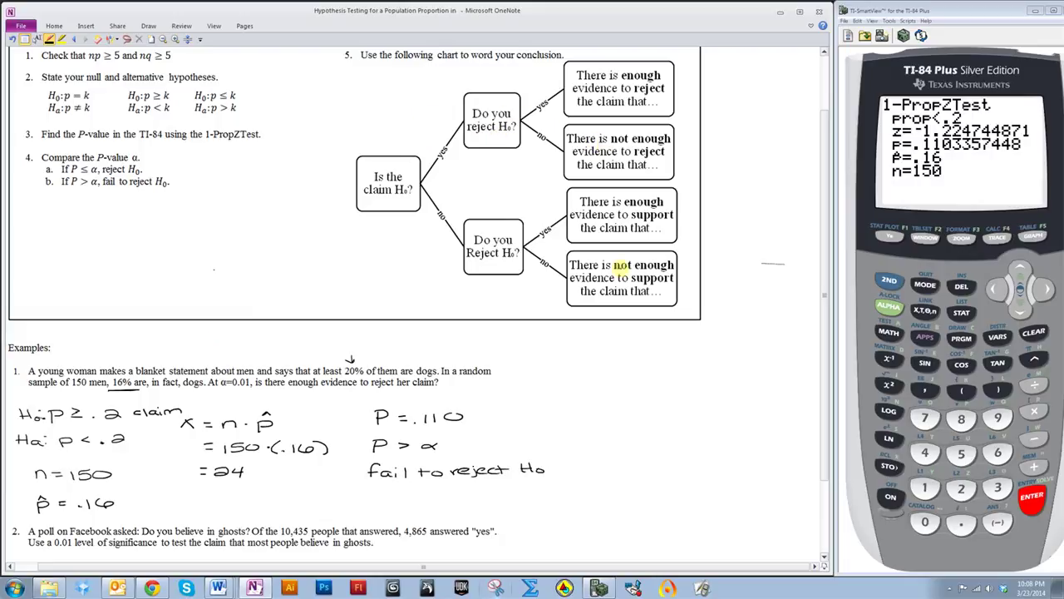
left_click_drag(576, 401, 779, 388)
Continue the conclusion: 'evidence to reject the claim that at least 20% of men are dogs.'
left_click_drag(576, 428, 761, 411)
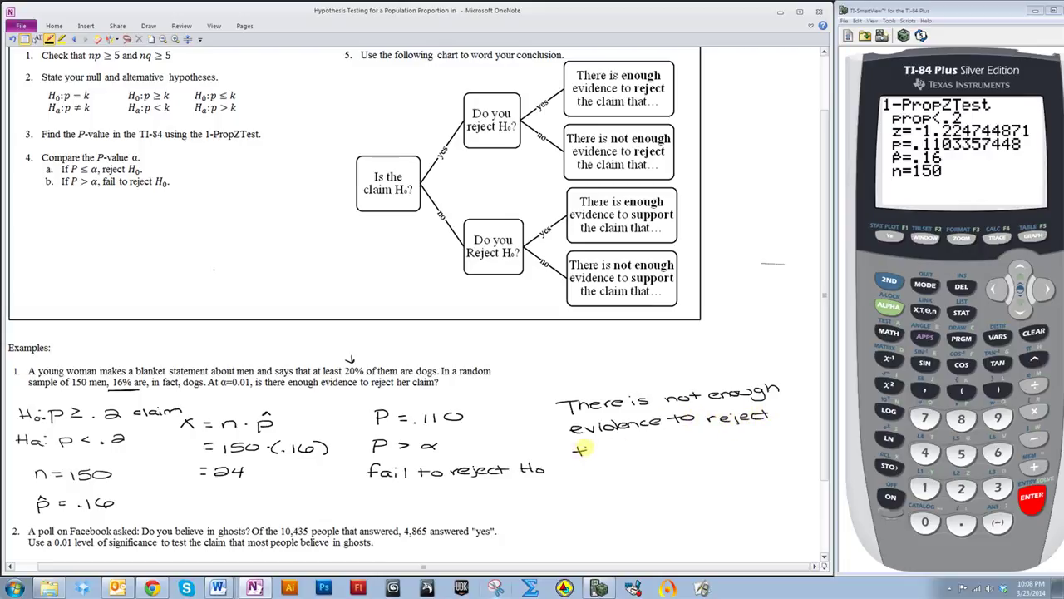
left_click_drag(606, 447, 629, 445)
mouse_move(633, 444)
left_mouse_down()
mouse_move(770, 430)
mouse_move(765, 441)
left_mouse_up()
mouse_move(569, 468)
left_mouse_down()
mouse_move(571, 480)
mouse_move(649, 464)
mouse_move(706, 470)
left_mouse_up()
mouse_move(720, 460)
left_mouse_down()
mouse_move(750, 447)
mouse_move(740, 457)
mouse_move(808, 455)
left_mouse_up()
left_click_drag(596, 497, 708, 492)
left_click(700, 491)
left_click(803, 456)
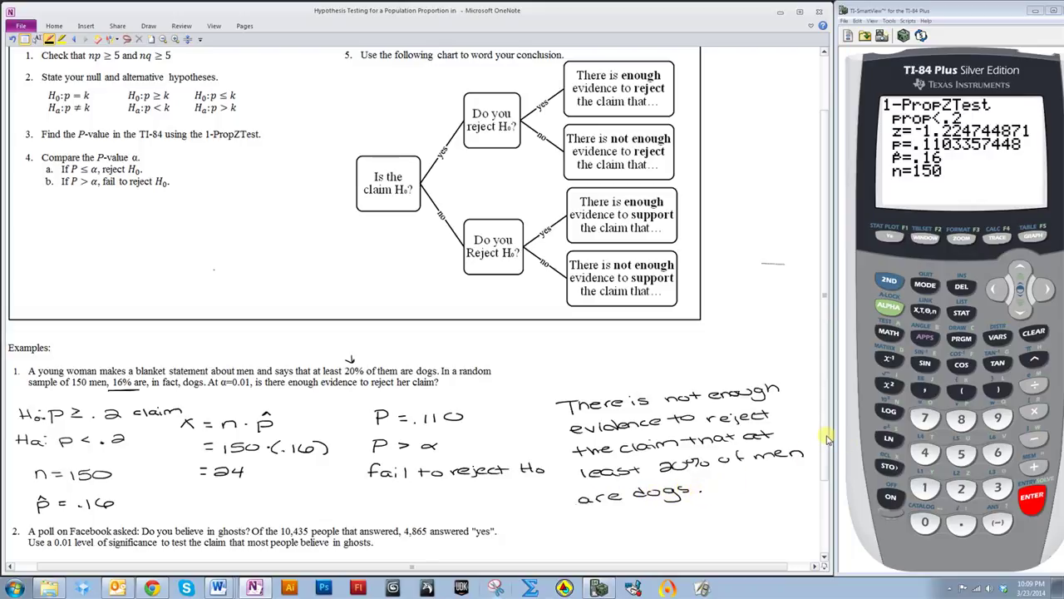
left_click_drag(828, 438, 833, 513)
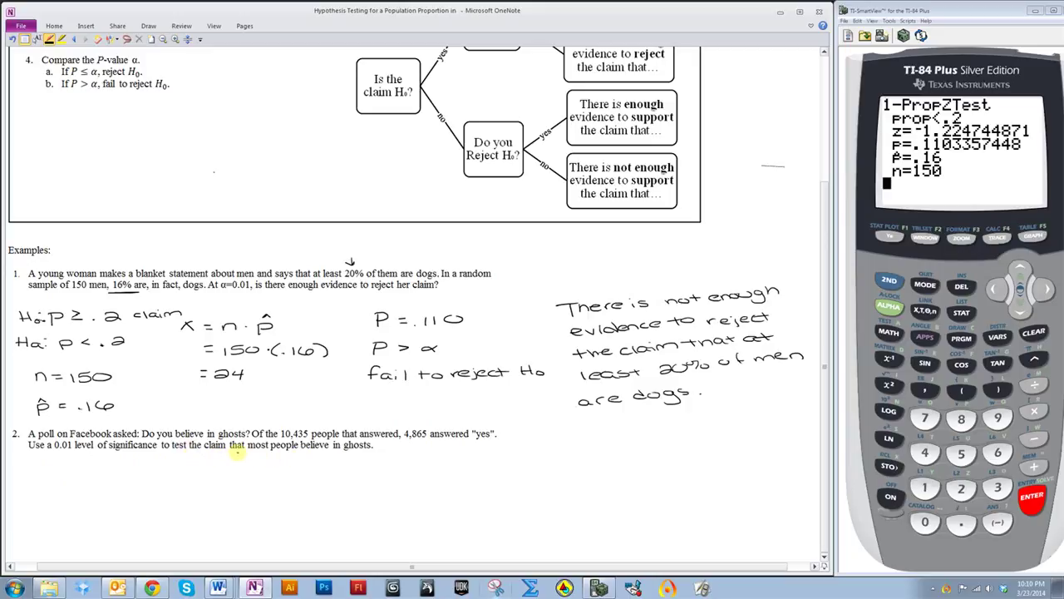
Underline 'most people believe in ghosts' and start the hypothesis, erasing a misdrawn P
left_click_drag(246, 450, 372, 450)
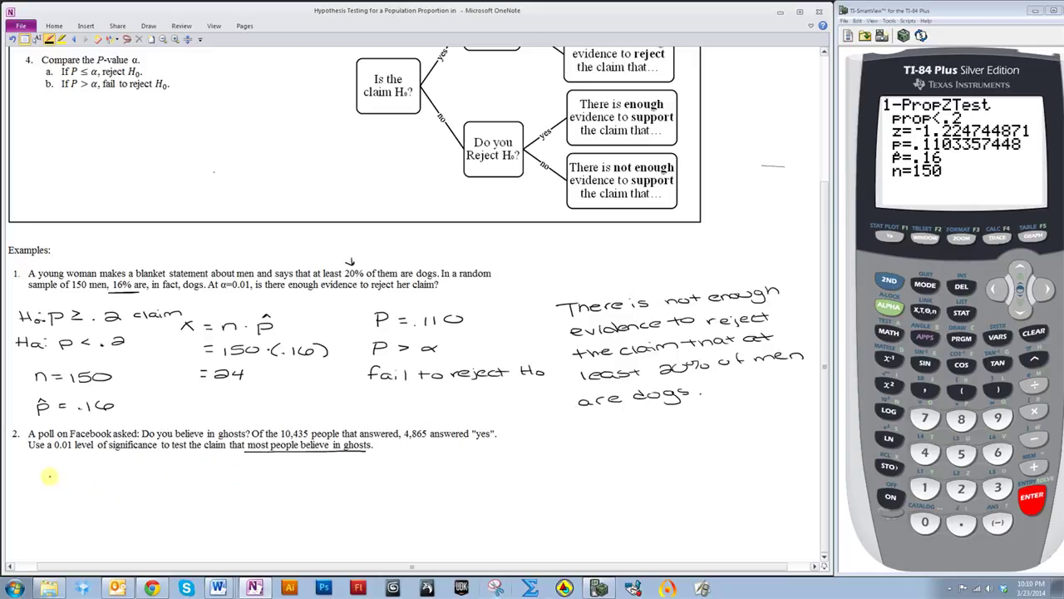
mouse_move(56, 481)
left_mouse_down()
mouse_move(60, 467)
mouse_move(79, 472)
left_mouse_up()
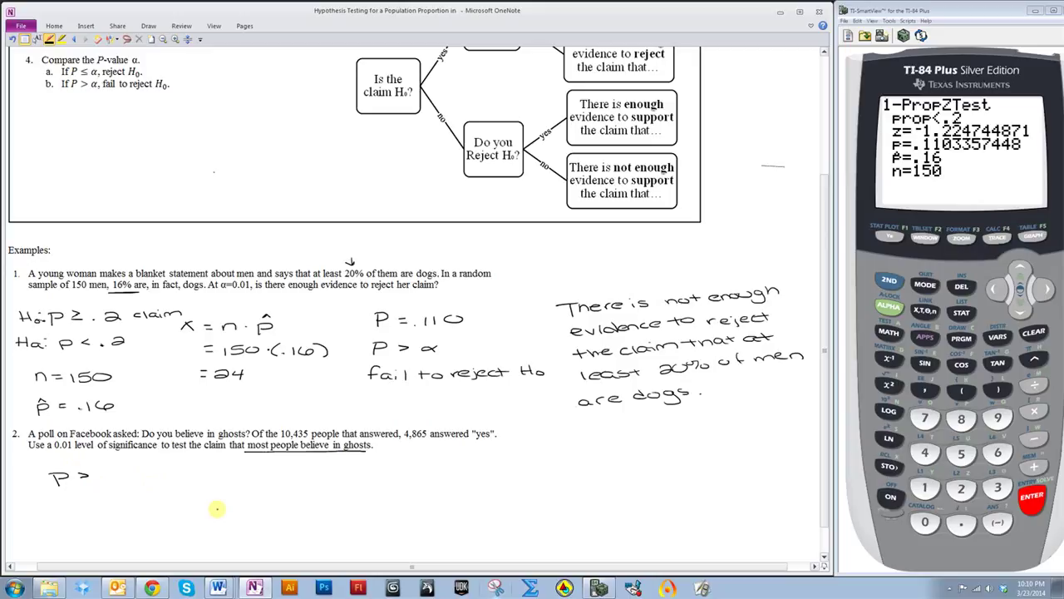
mouse_move(72, 468)
left_mouse_down()
mouse_move(52, 483)
mouse_move(150, 530)
left_mouse_up()
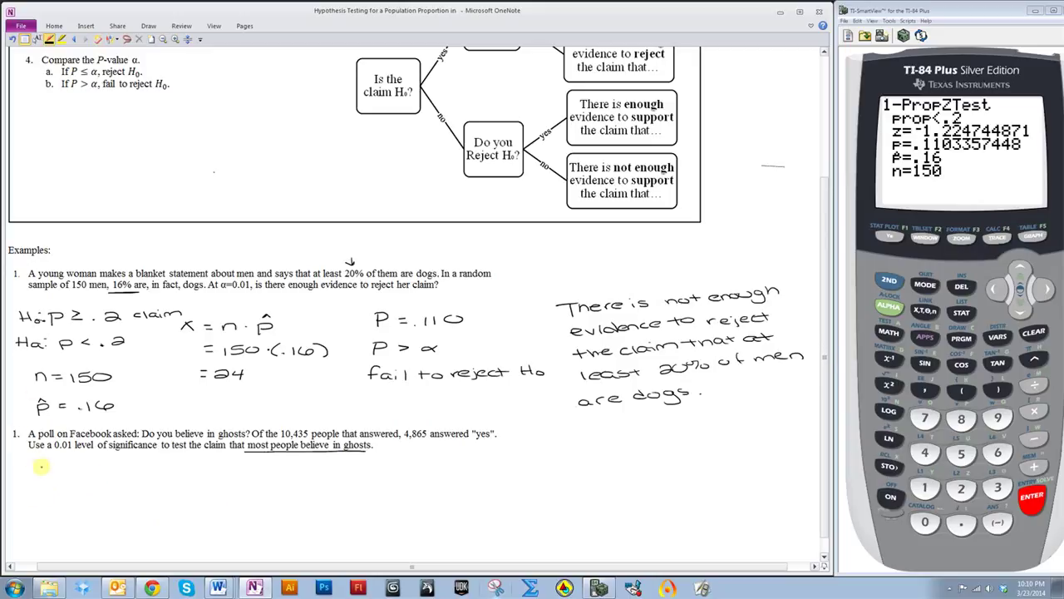
left_click_drag(46, 493, 49, 504)
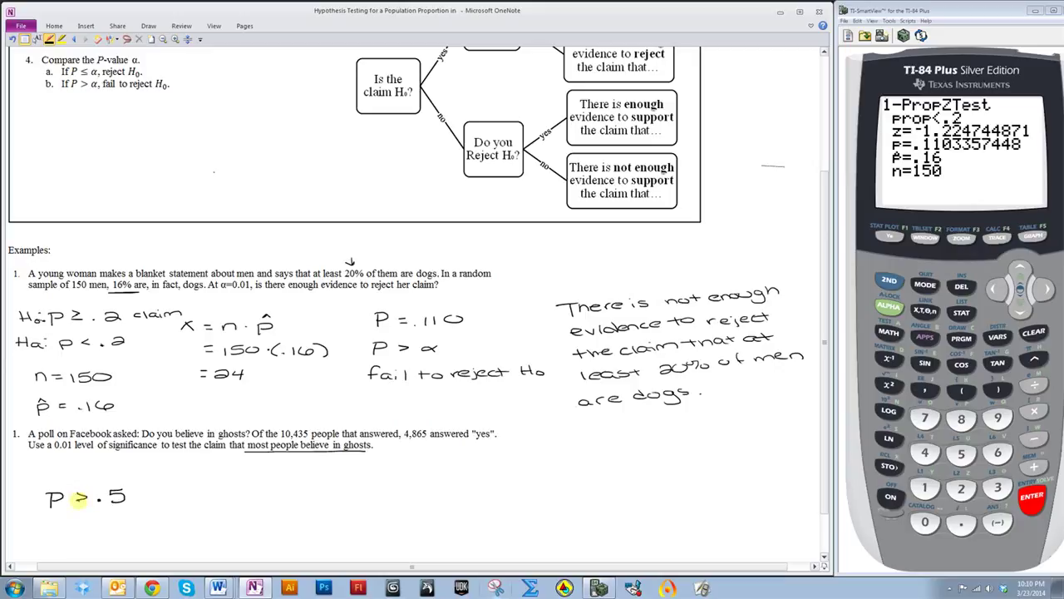
Write Hₐ: p > .5 labelled claim and H₀: p ≤ .5 above it
left_click_drag(15, 492, 26, 499)
left_click(35, 501)
left_click_drag(157, 497, 203, 499)
left_click_drag(14, 476, 53, 481)
left_click_drag(122, 470, 79, 483)
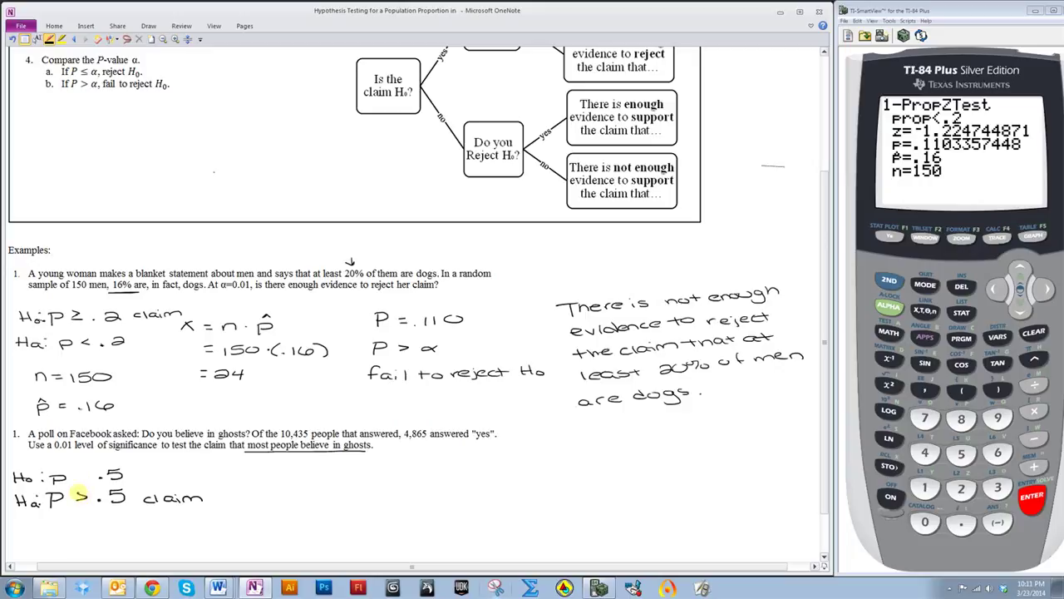
left_click_drag(79, 476, 89, 483)
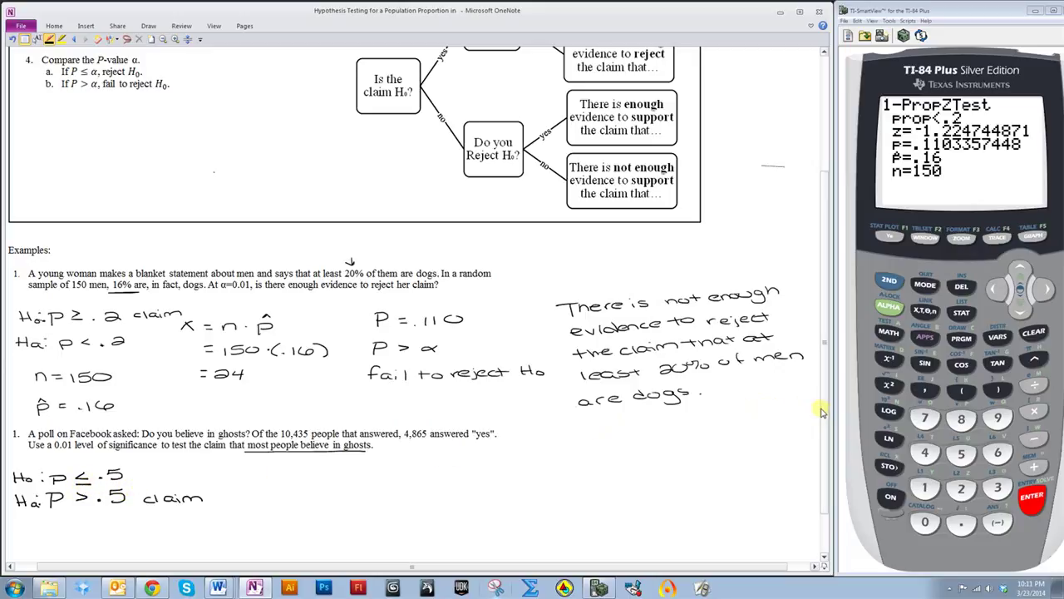
scroll(824, 430, "down", 1)
scroll(824, 429, "down", 1)
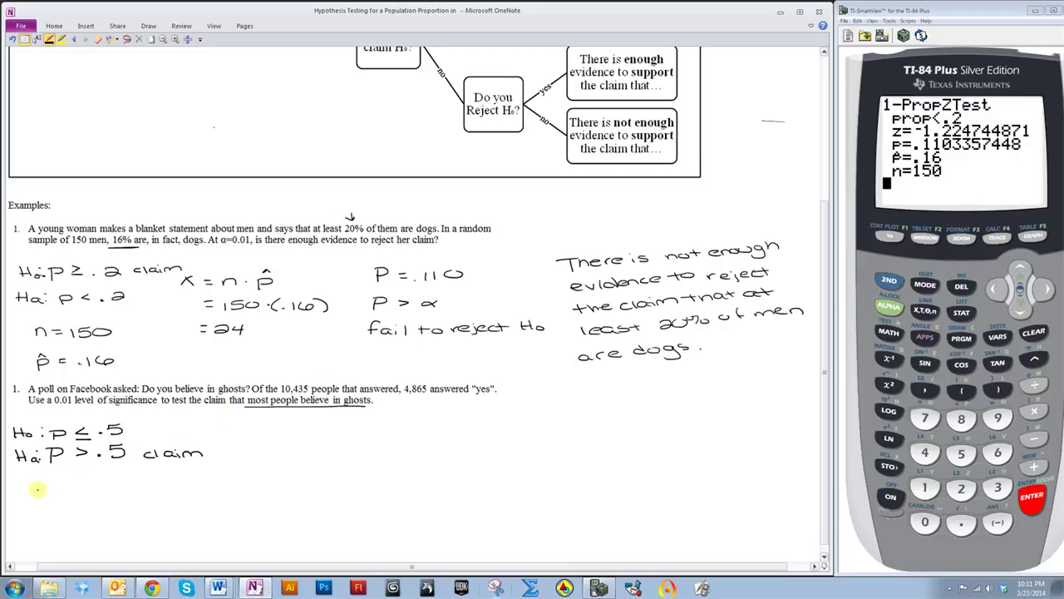
Handwrite n = 10435 and x = 4865 under the ghost-poll hypotheses
mouse_move(23, 496)
left_mouse_down()
mouse_move(88, 485)
mouse_move(110, 495)
left_mouse_up()
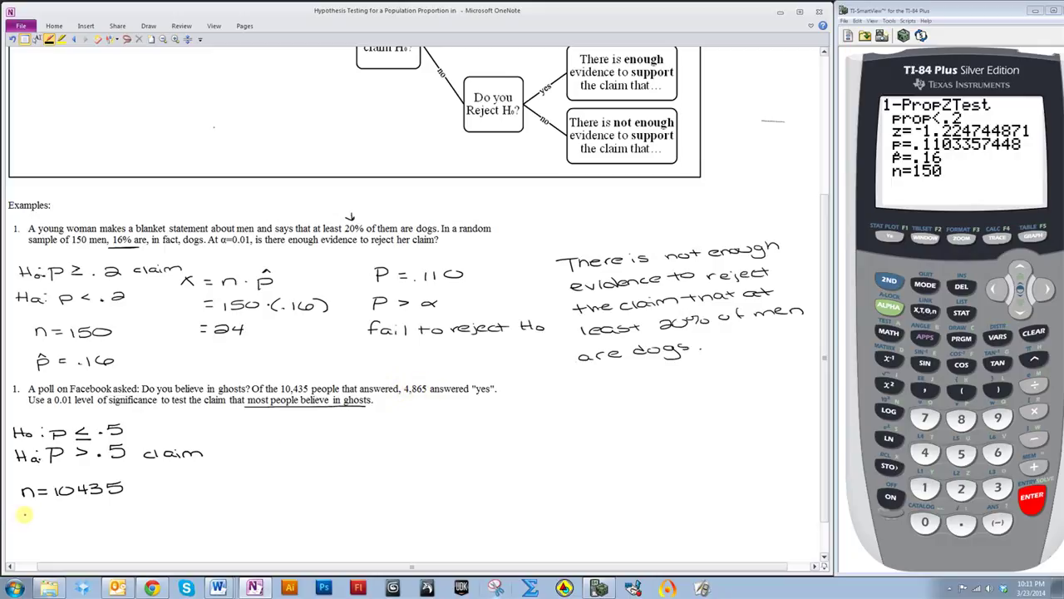
mouse_move(24, 512)
left_mouse_down()
mouse_move(34, 524)
mouse_move(104, 523)
mouse_move(119, 508)
left_mouse_up()
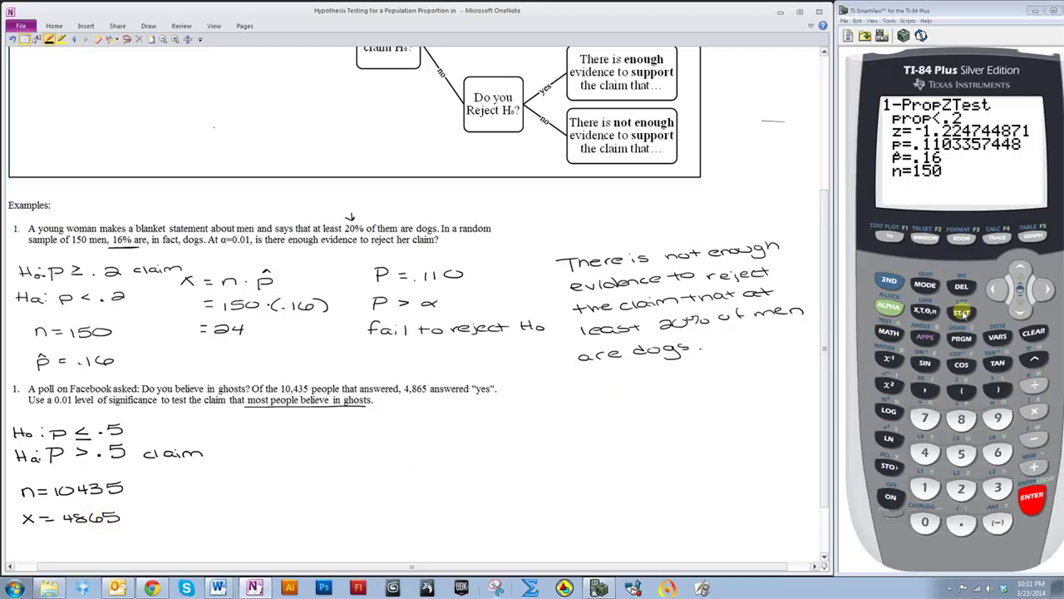
Start a 1-PropZTest from the STAT TESTS menu with p0 set to .5
left_click(962, 319)
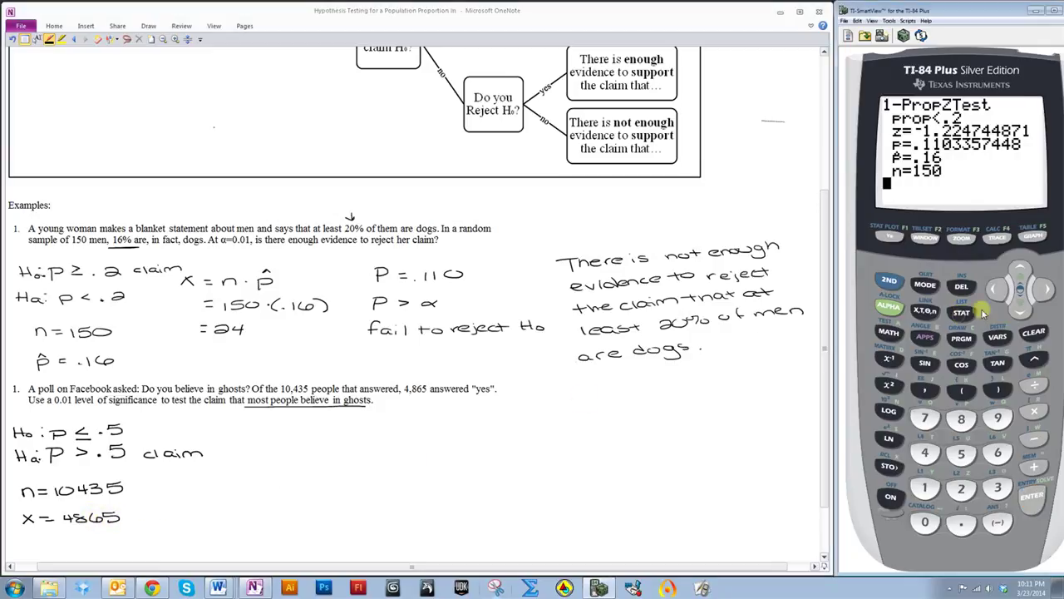
left_click(994, 289)
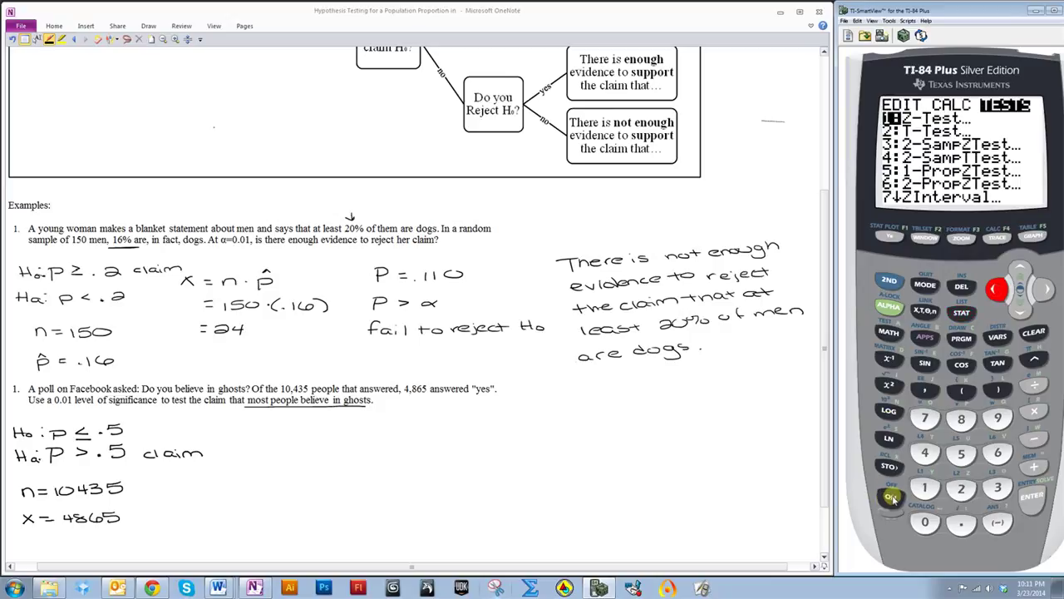
left_click(962, 466)
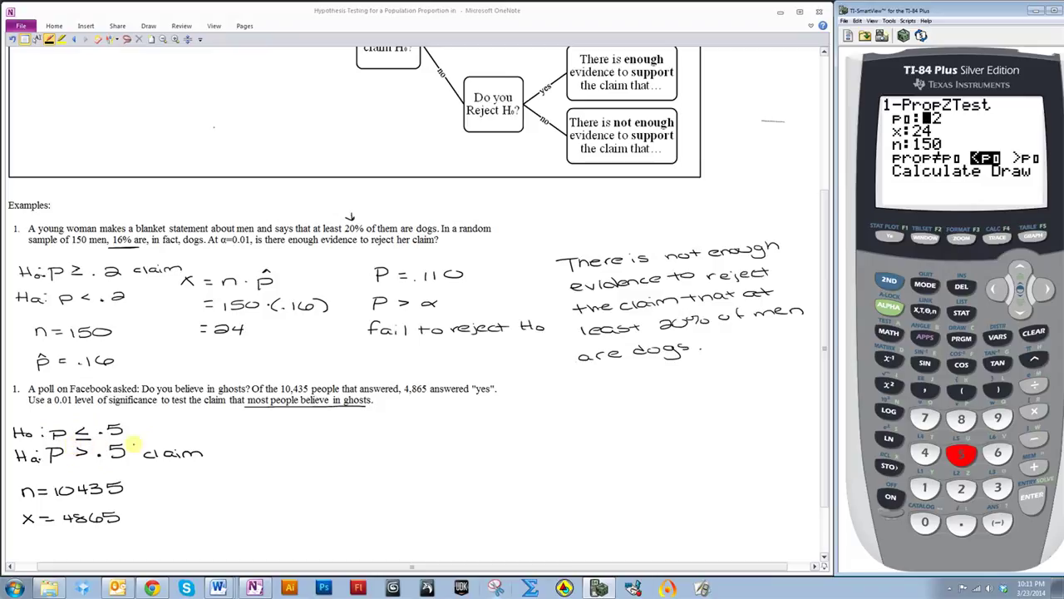
left_click(960, 522)
left_click(962, 454)
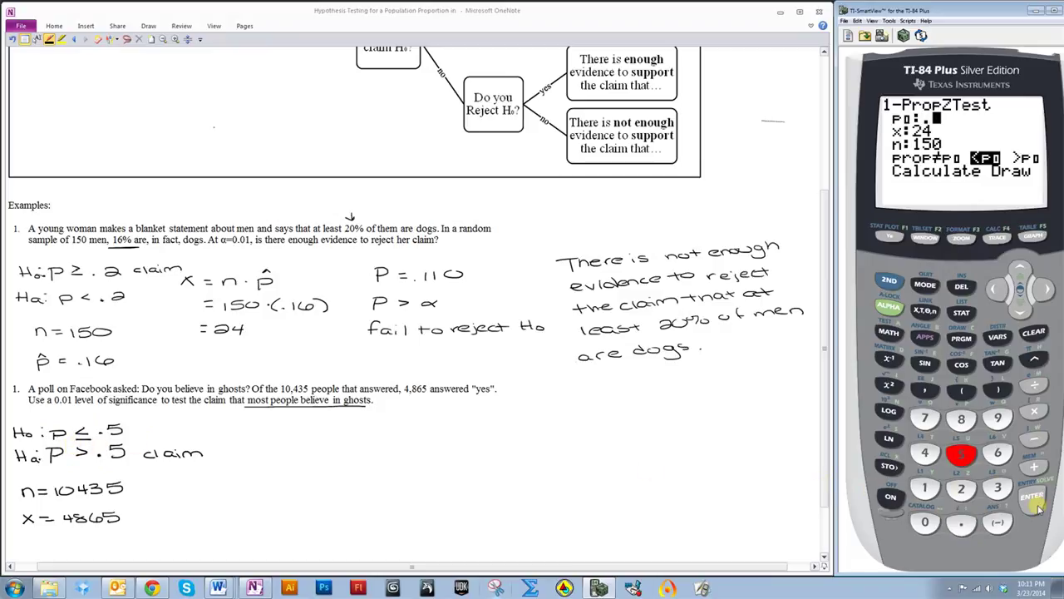
left_click(1033, 500)
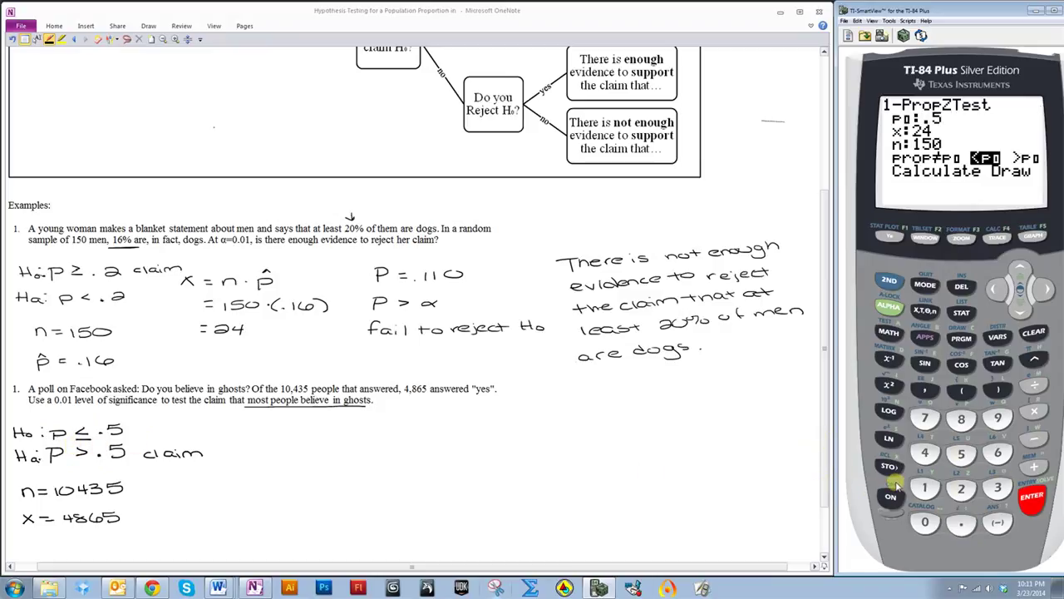
Enter x = 4865 and n = 10435 in the 1-PropZTest
left_click(924, 452)
left_click(961, 418)
left_click(998, 453)
left_click(977, 462)
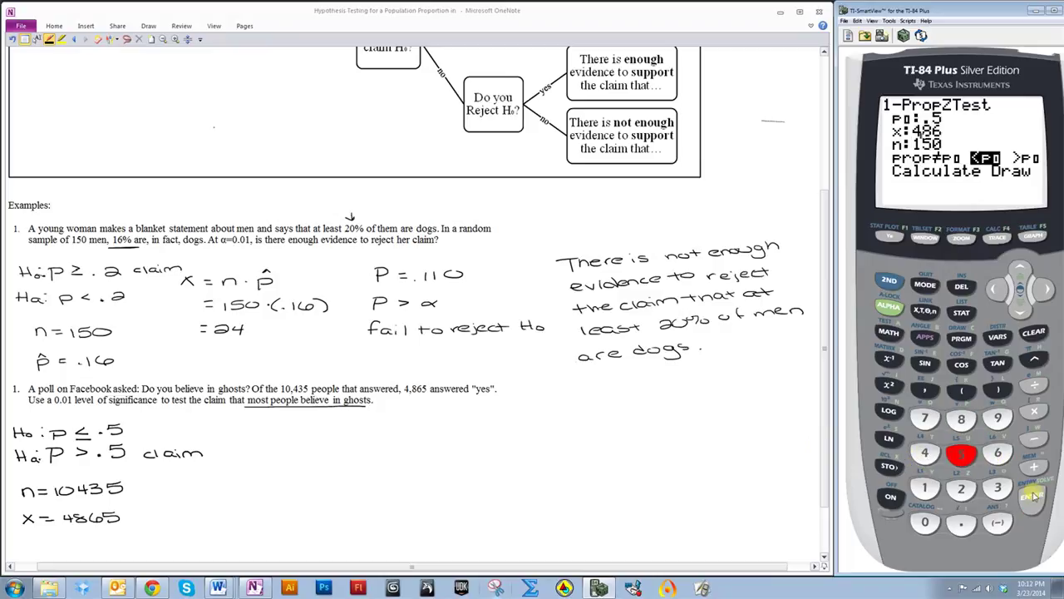
left_click(1033, 498)
left_click(923, 488)
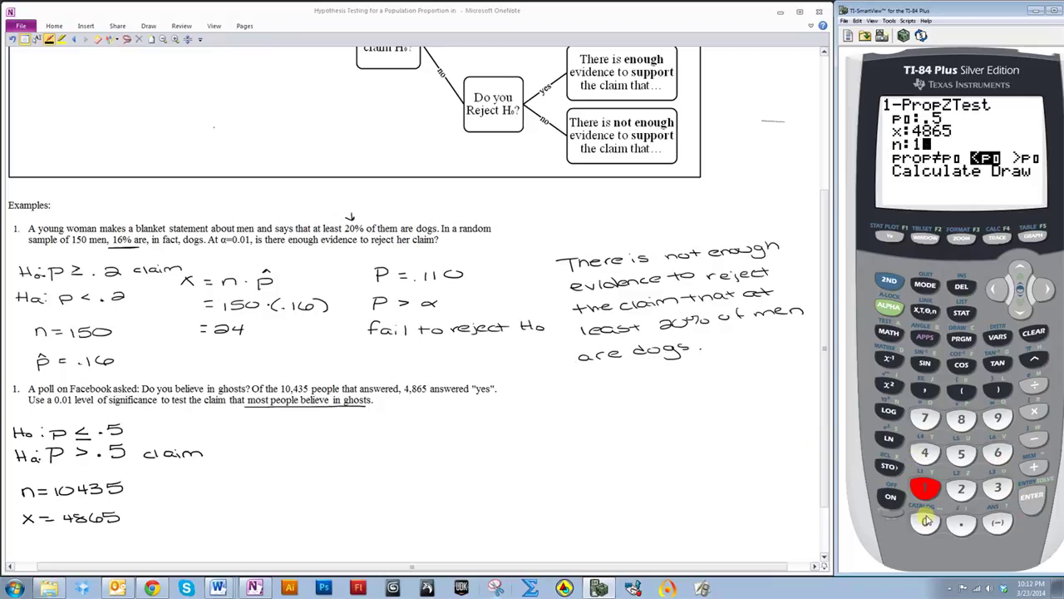
left_click(924, 521)
left_click(925, 452)
left_click(998, 487)
left_click(961, 452)
left_click(1032, 503)
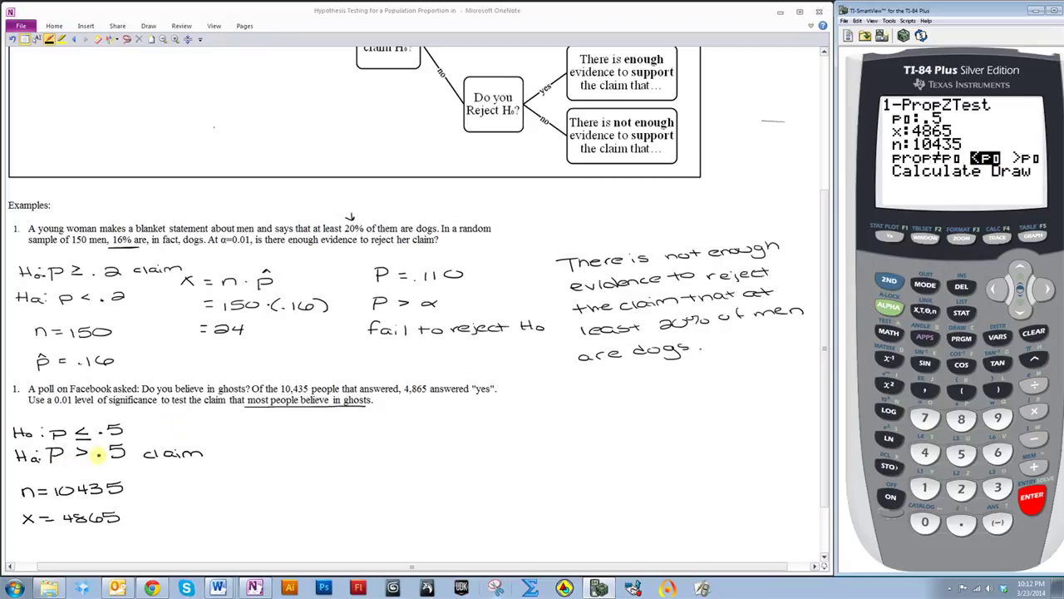
Choose the >p0 alternative and calculate, giving z = -6.901490433 and p = 1
left_click(1044, 289)
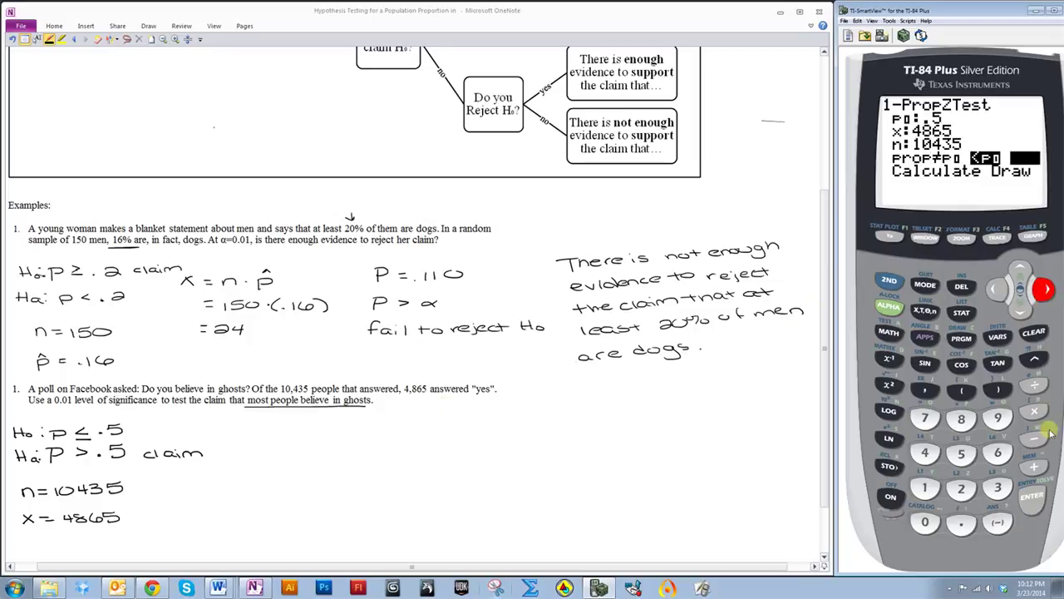
left_click(1034, 499)
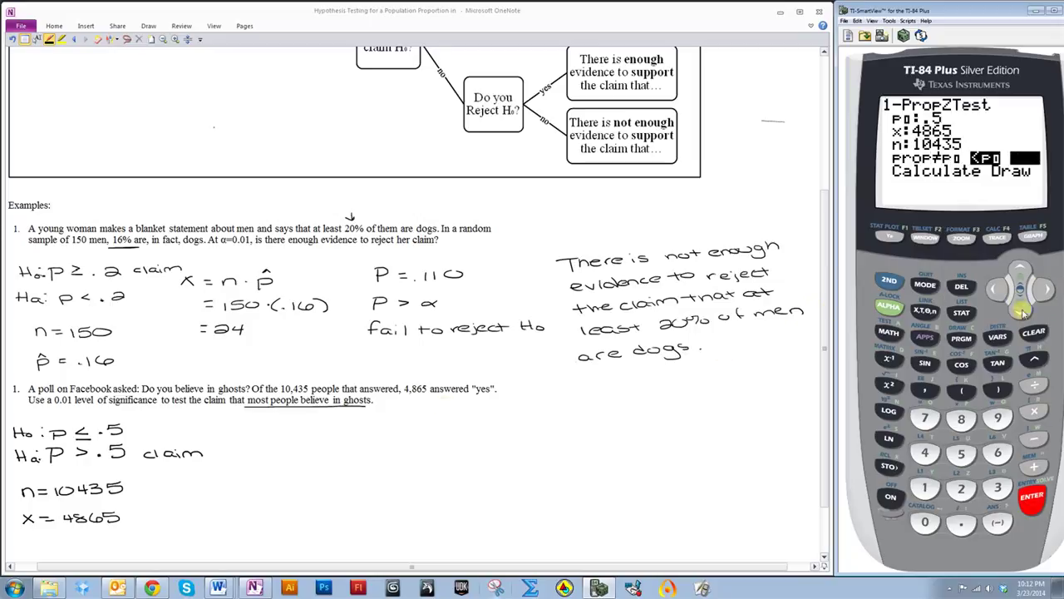
key("Down")
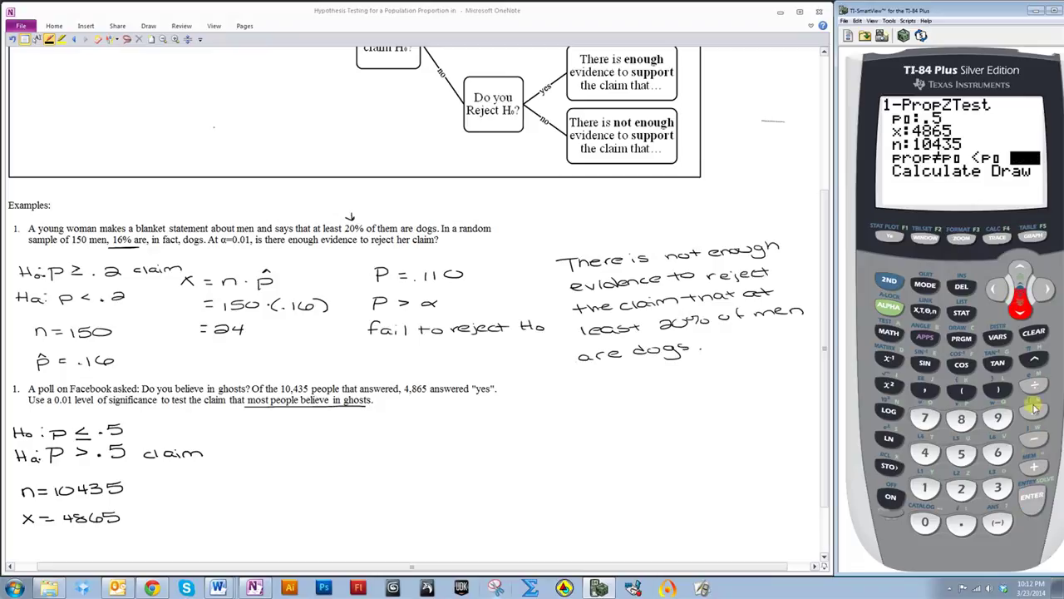
left_click(1033, 497)
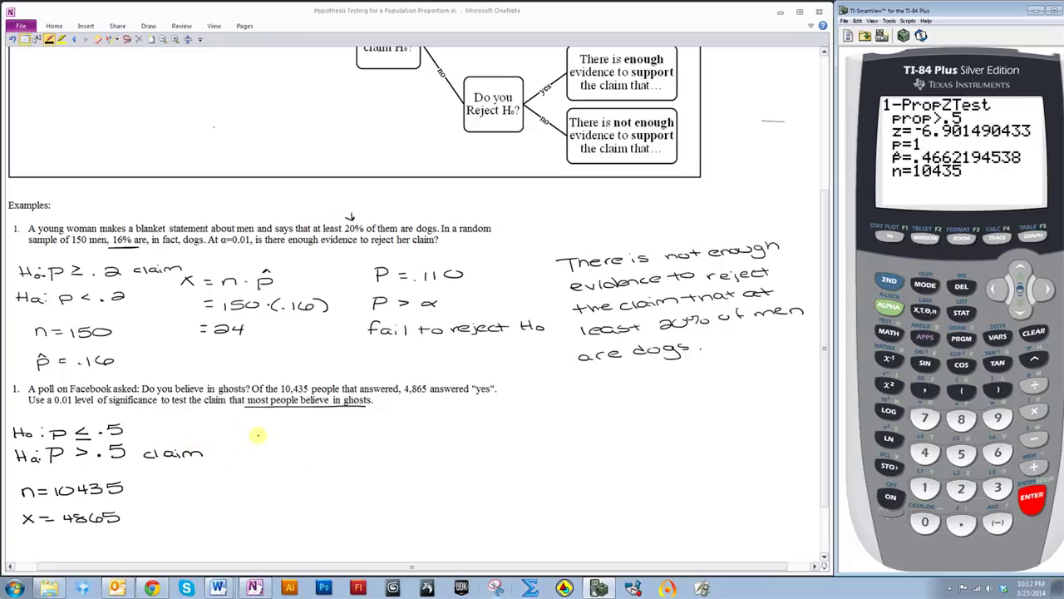
Write P = 1 and P > α for the ghost example
mouse_move(258, 446)
left_mouse_down()
mouse_move(260, 428)
mouse_move(261, 438)
mouse_move(310, 446)
left_mouse_up()
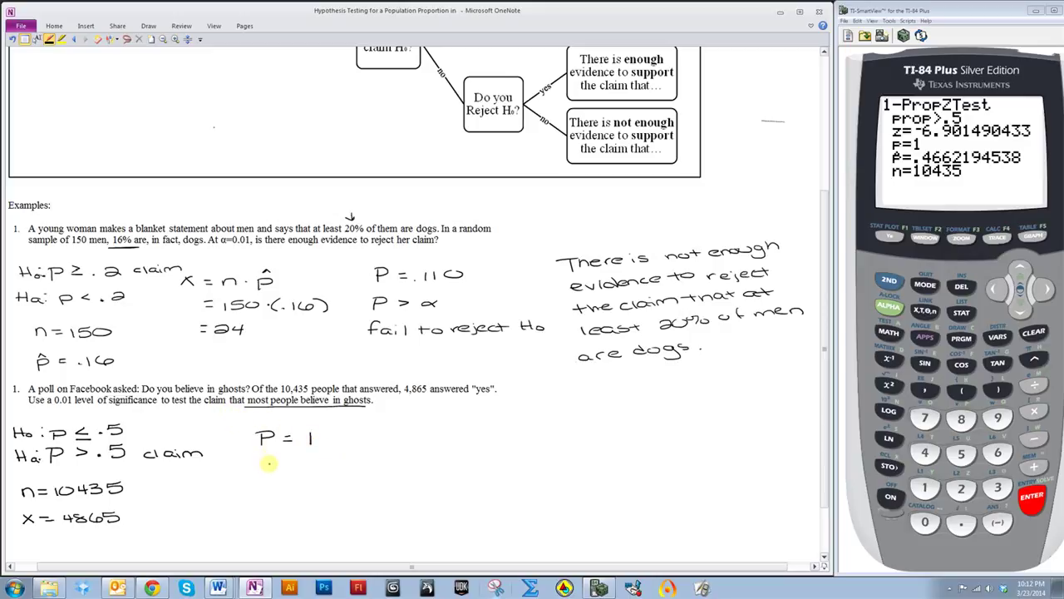
left_click_drag(257, 460, 263, 471)
left_click_drag(320, 462, 320, 471)
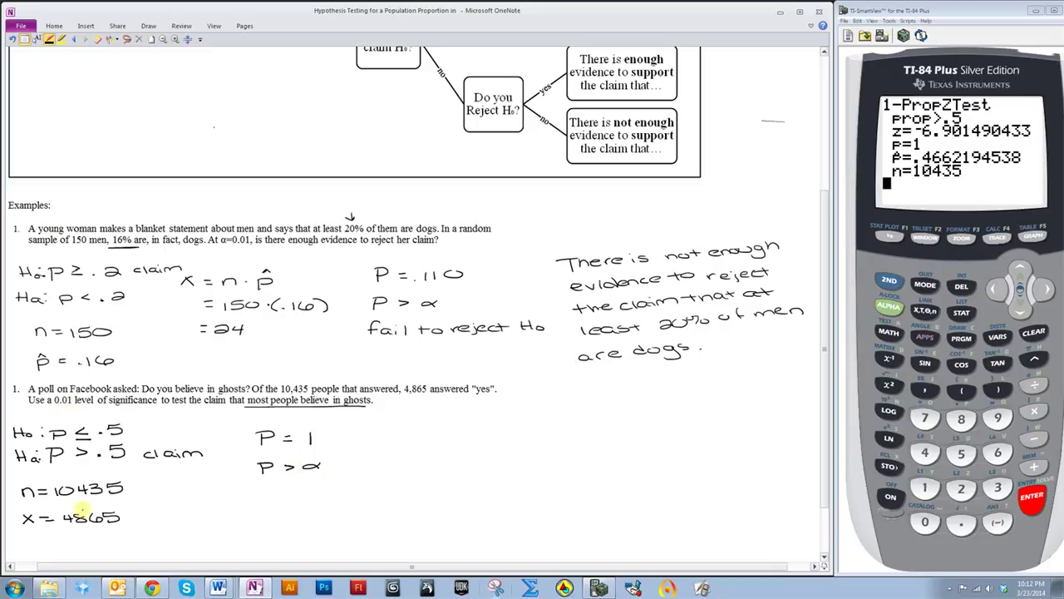
Add α = 0.01 to the ghost example and to example one
left_click_drag(35, 534, 97, 534)
left_click(88, 538)
left_click_drag(113, 533, 115, 544)
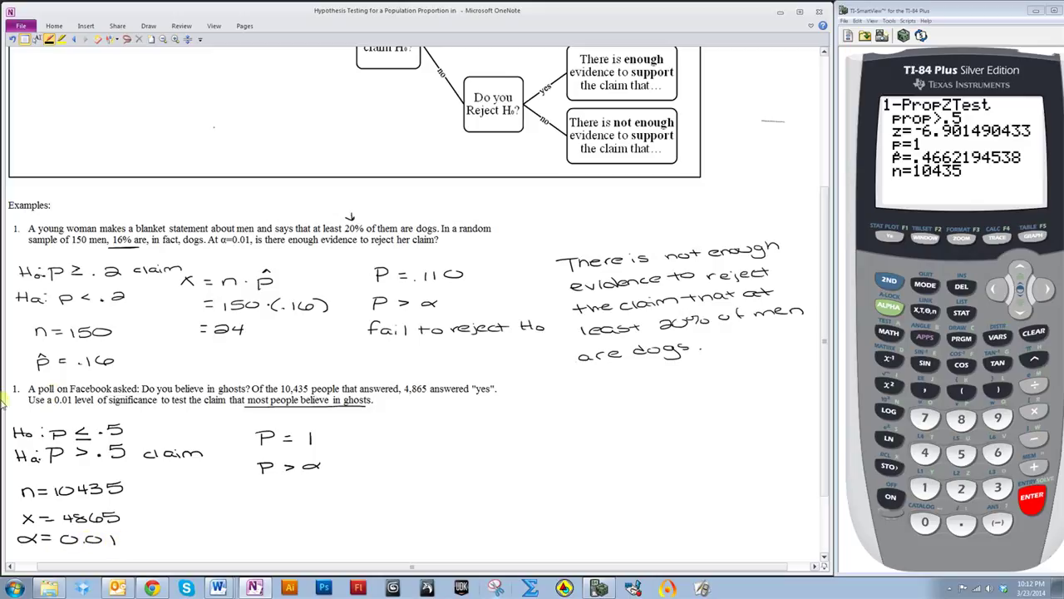
left_click_drag(43, 374, 55, 376)
left_click_drag(64, 373, 75, 373)
left_click_drag(65, 378, 128, 378)
left_click(84, 376)
Write 'fail to reject Ho' below P > α
left_click_drag(264, 499, 423, 484)
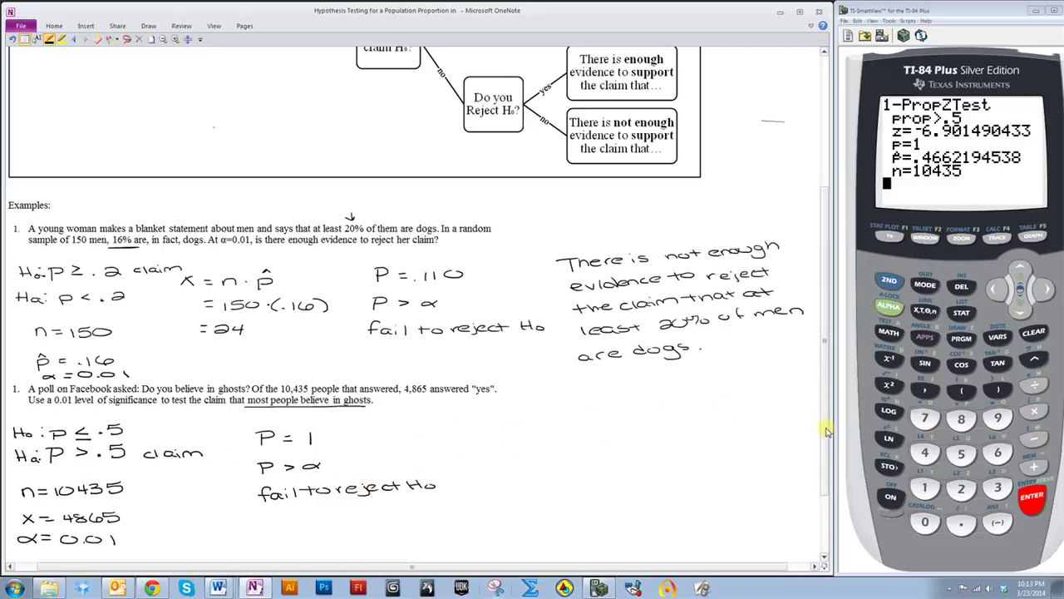
scroll(822, 424, "up", 1)
scroll(821, 424, "up", 3)
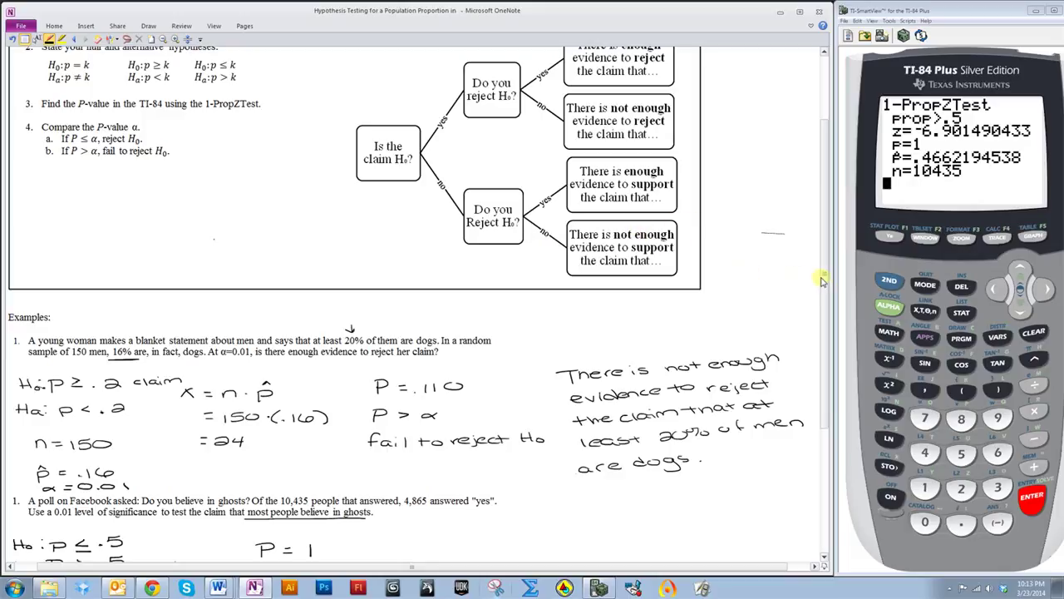
Handwrite 'There is not enough evidence to support the claim that most people believe in ghosts.'
scroll(826, 320, "down", 2)
scroll(828, 321, "down", 2)
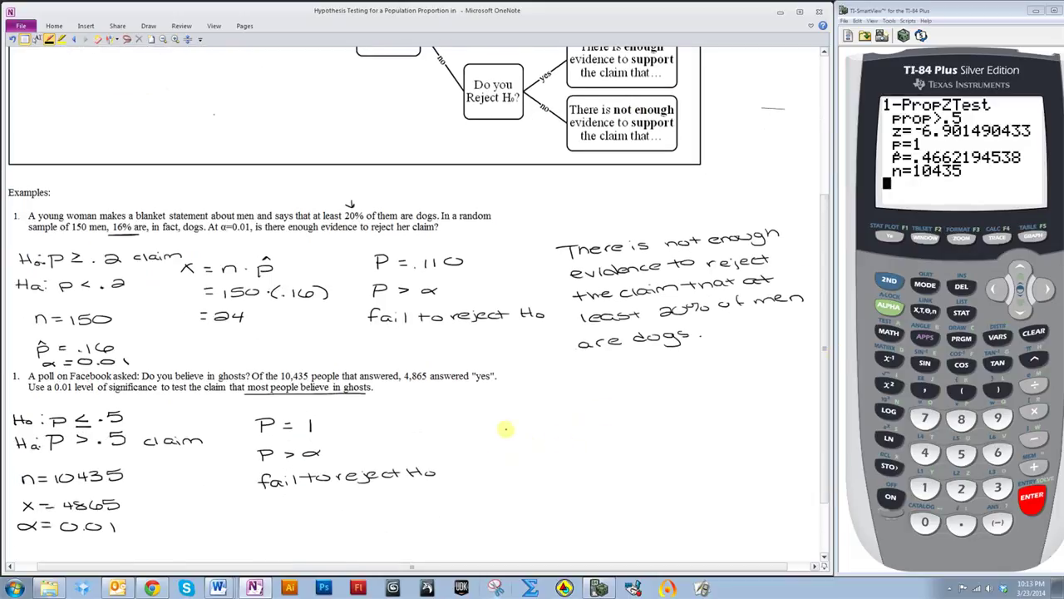
left_click_drag(495, 419, 747, 415)
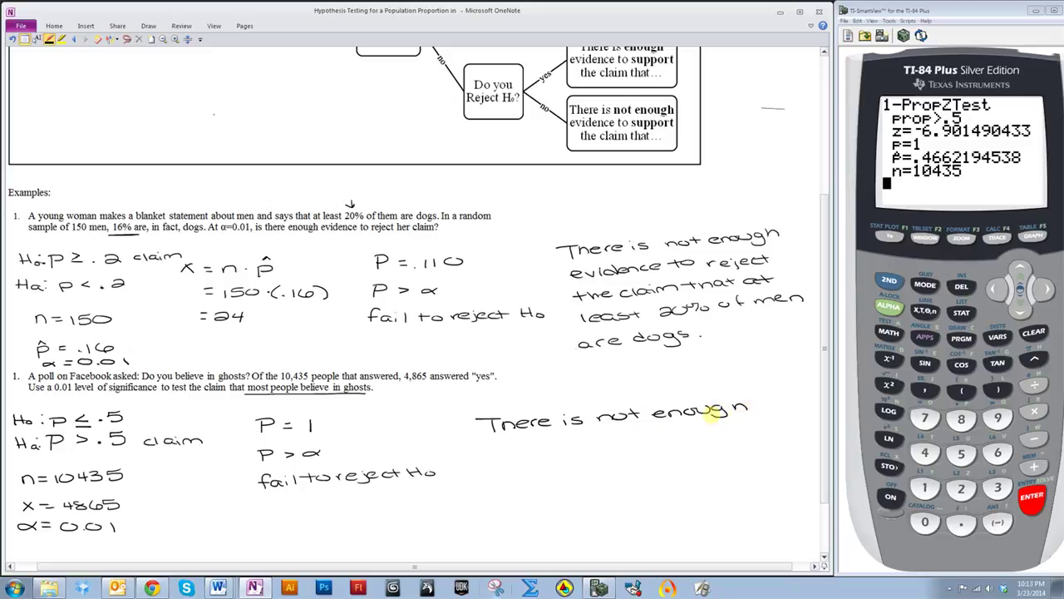
left_click_drag(491, 447, 638, 443)
left_click_drag(645, 441, 791, 425)
mouse_move(495, 470)
left_mouse_down()
mouse_move(724, 458)
mouse_move(732, 468)
mouse_move(794, 452)
left_mouse_up()
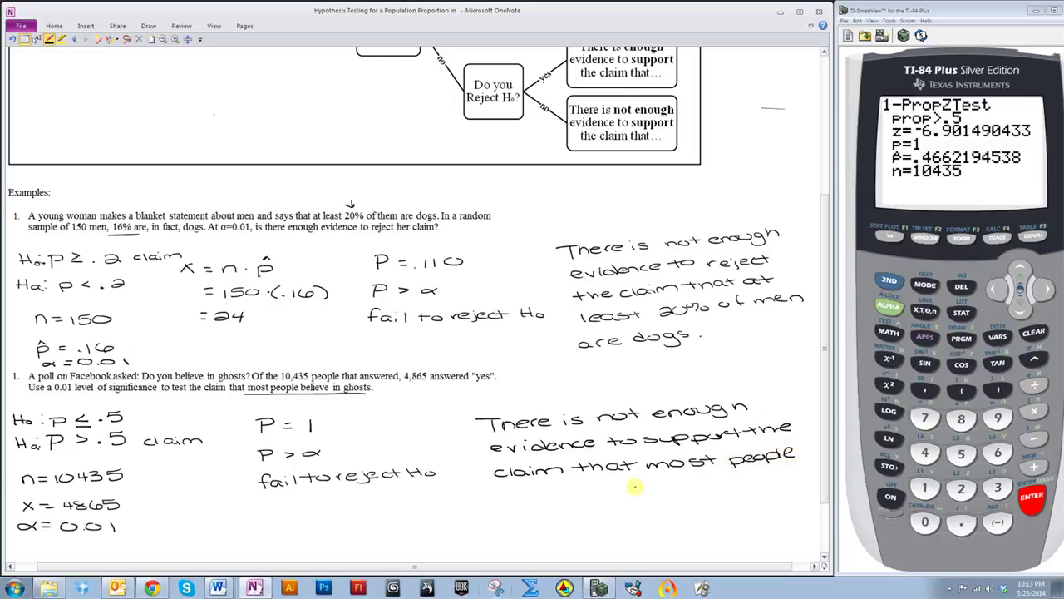
mouse_move(504, 499)
left_mouse_down()
mouse_move(633, 493)
mouse_move(641, 502)
mouse_move(663, 490)
mouse_move(730, 491)
left_mouse_up()
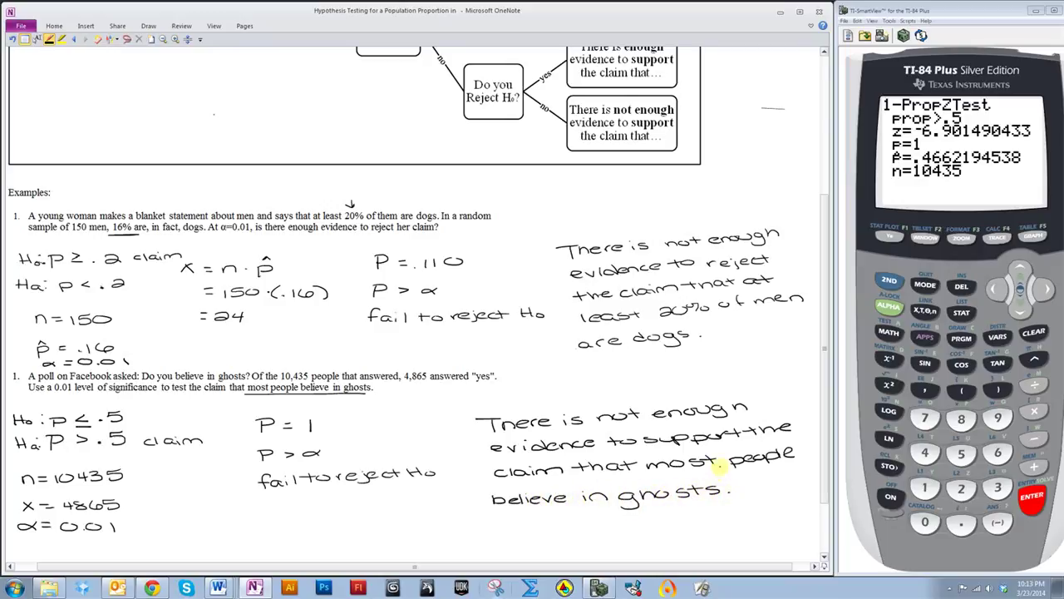
left_click_drag(828, 456, 798, 320)
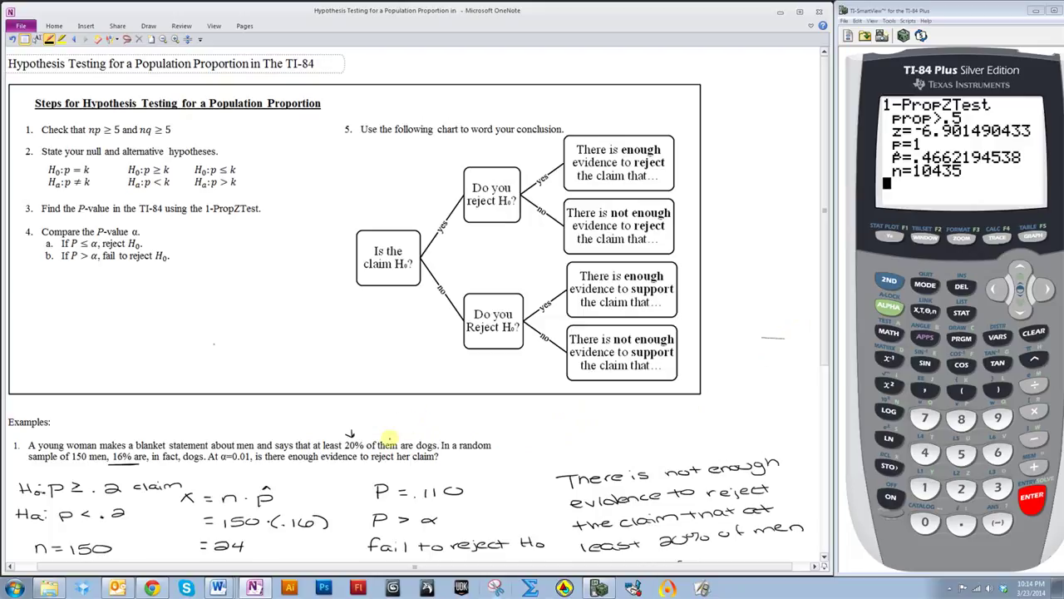